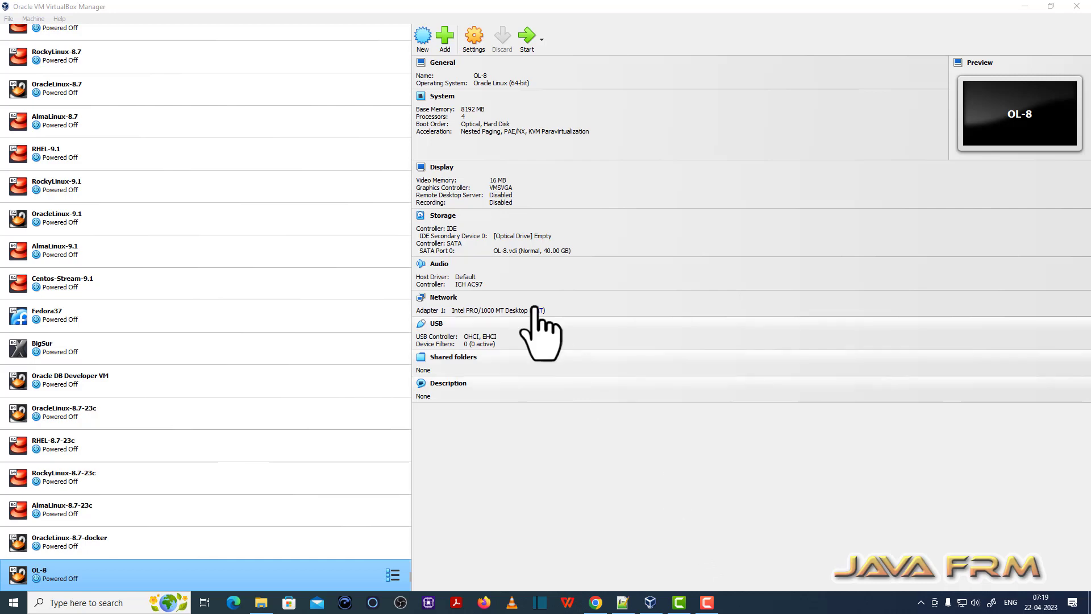
# Step: Start a new virtual machine named Fedora-38 and set its folder to E:\VirtualBox-VMs, copying the path from File Explorer
pyautogui.click(423, 35)
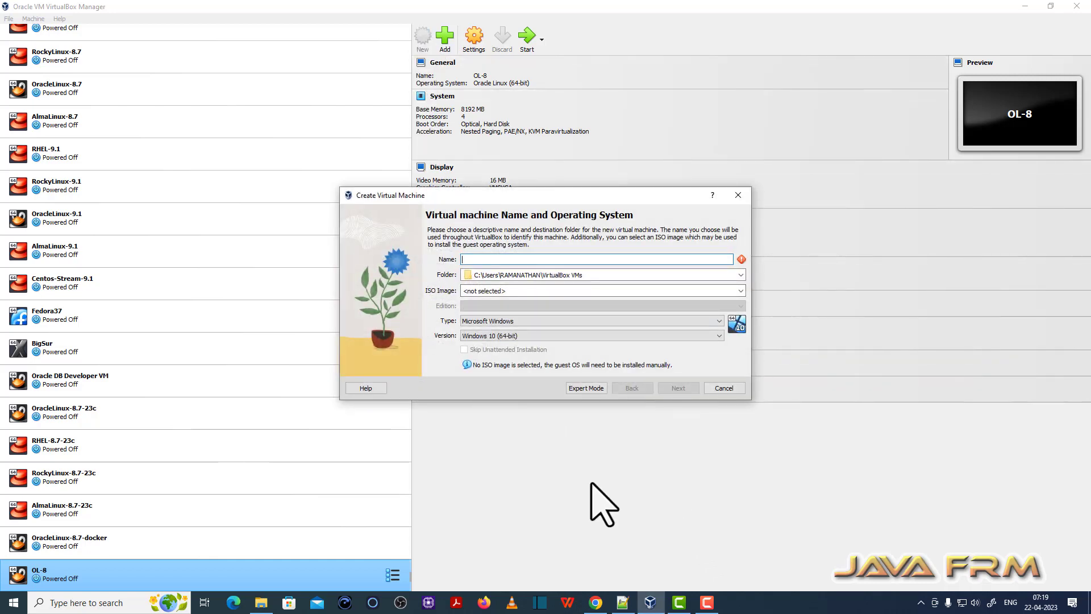
pyautogui.write('Fedora-38')
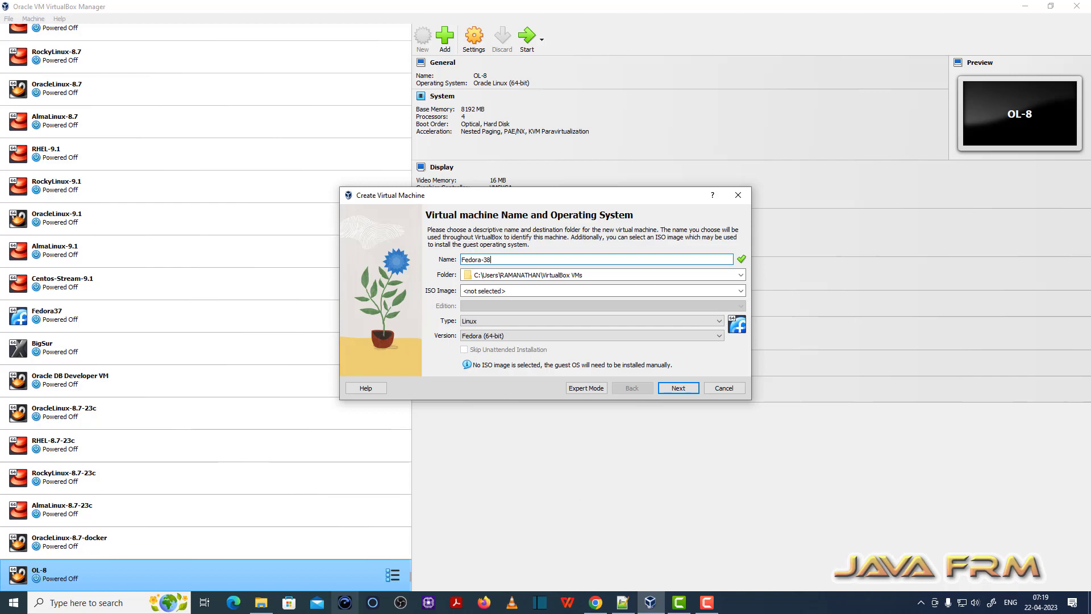
pyautogui.click(261, 602)
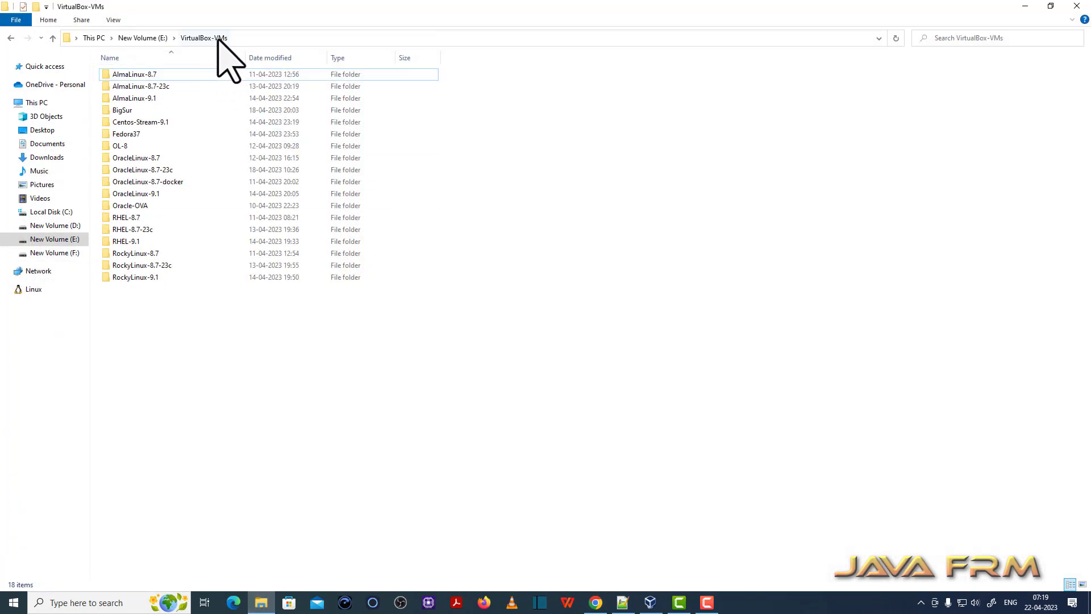
pyautogui.click(246, 38)
pyautogui.hotkey('ctrl', 'c')
pyautogui.click(1025, 7)
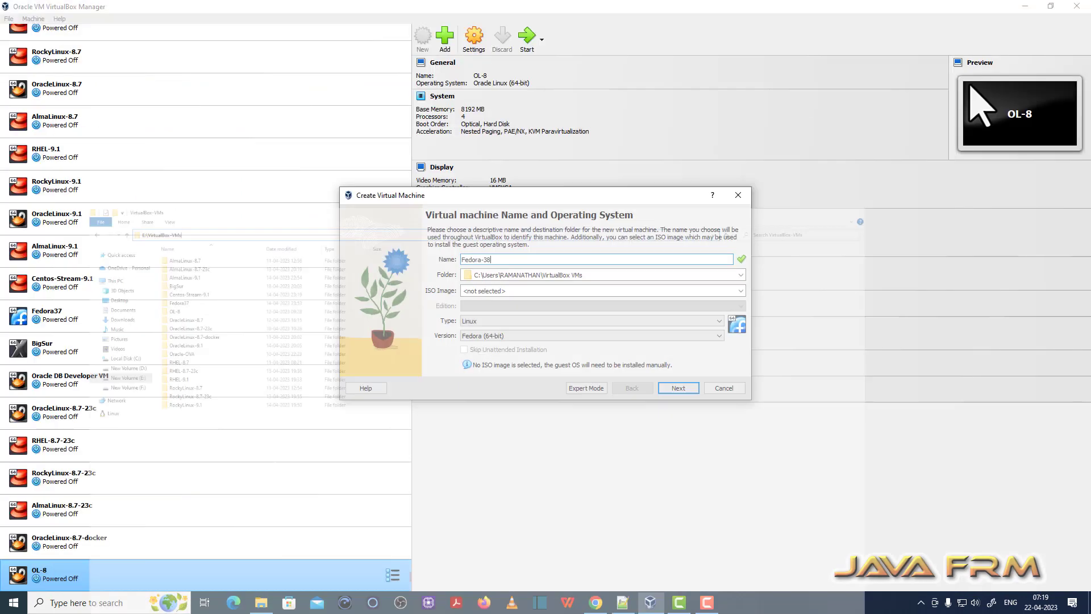
pyautogui.moveTo(600, 275); pyautogui.dragTo(378, 276)
pyautogui.hotkey('ctrl', 'v')
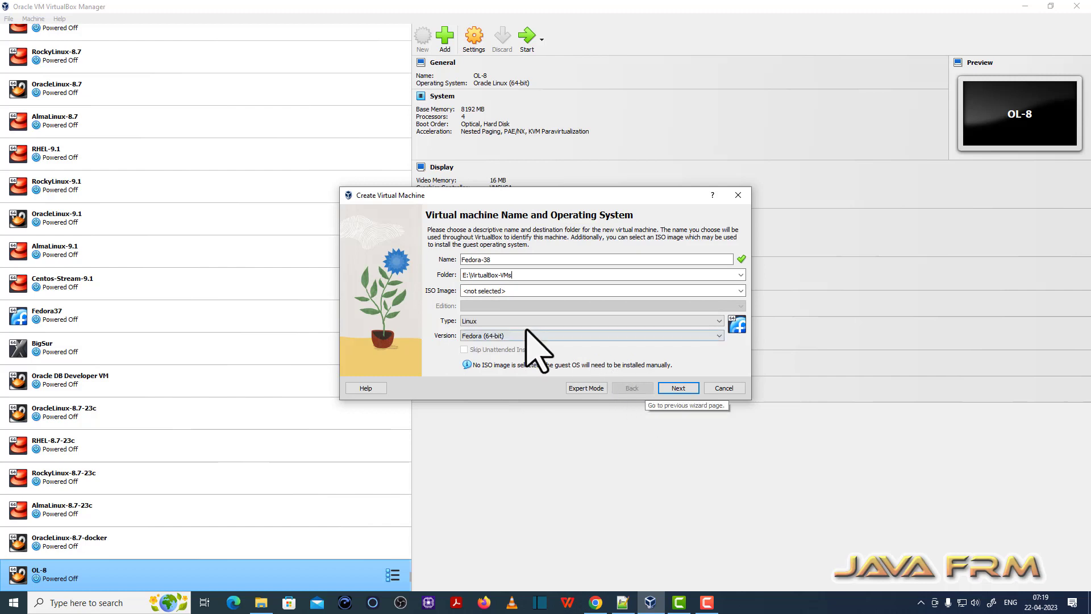
# Step: Choose F:\Linux-ISO-2022\Fedora-Workstation-Live-x86_64-38-1.6.iso as the ISO image and continue to the hardware settings
pyautogui.click(521, 289)
pyautogui.click(741, 290)
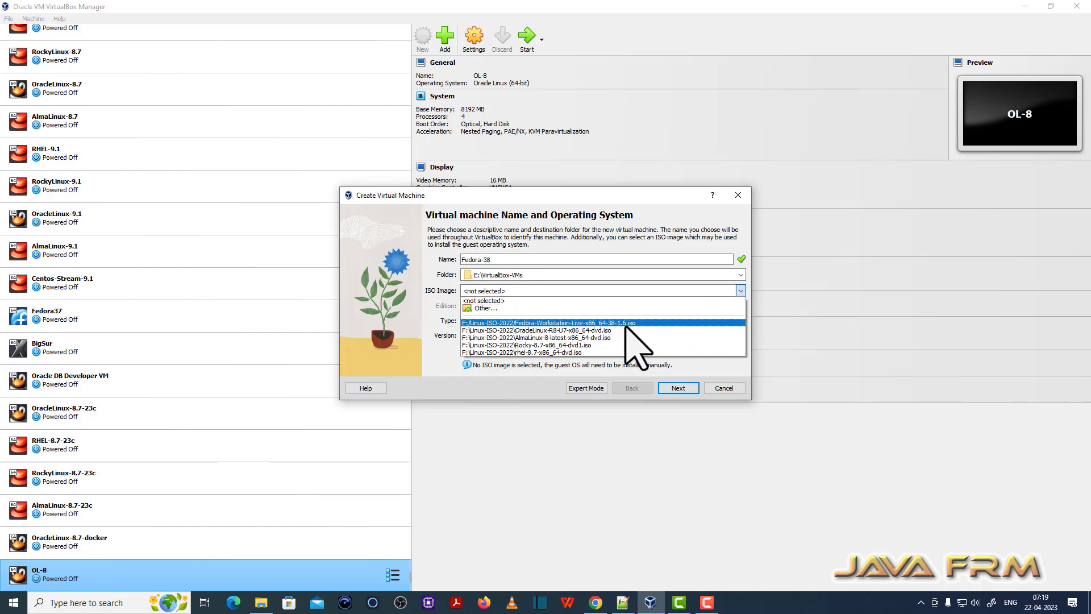
pyautogui.click(635, 345)
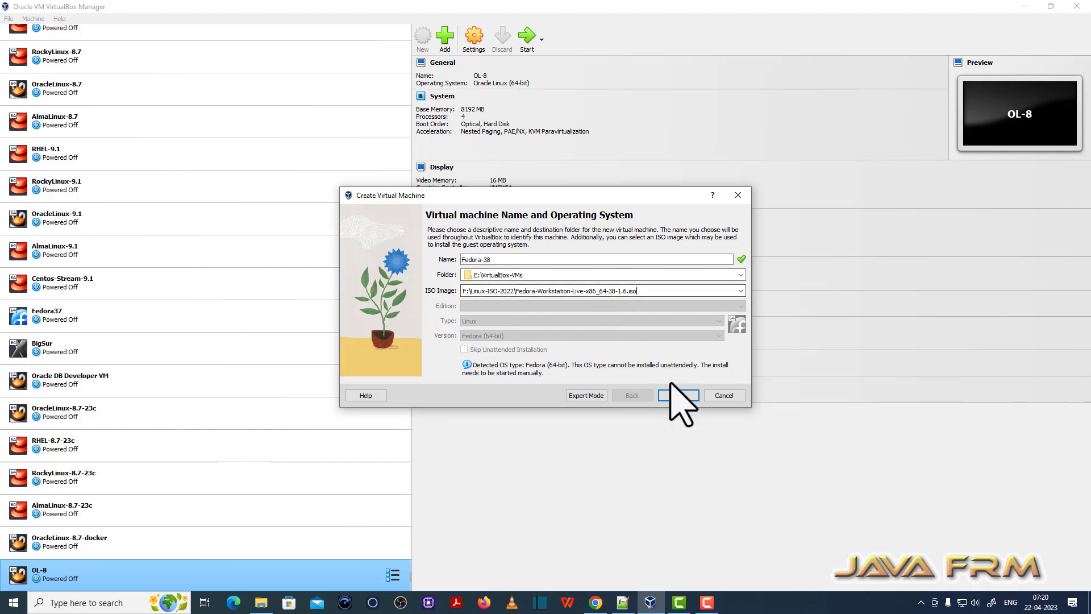
pyautogui.click(678, 395)
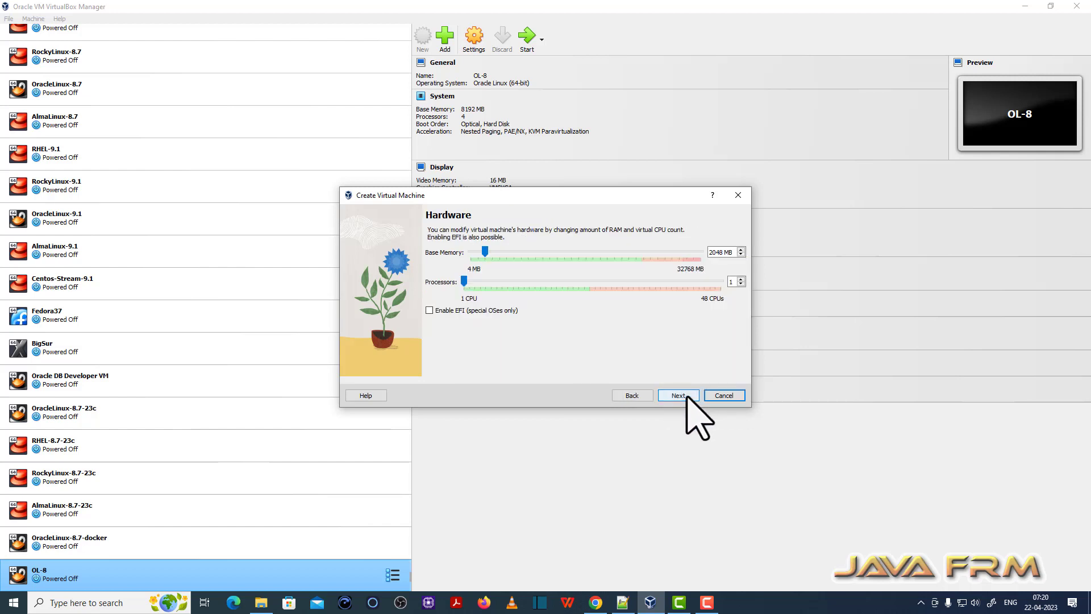
# Step: Set the base memory to 8192 MB and the processor count to 4, and continue to the virtual hard disk settings
pyautogui.doubleClick(721, 254)
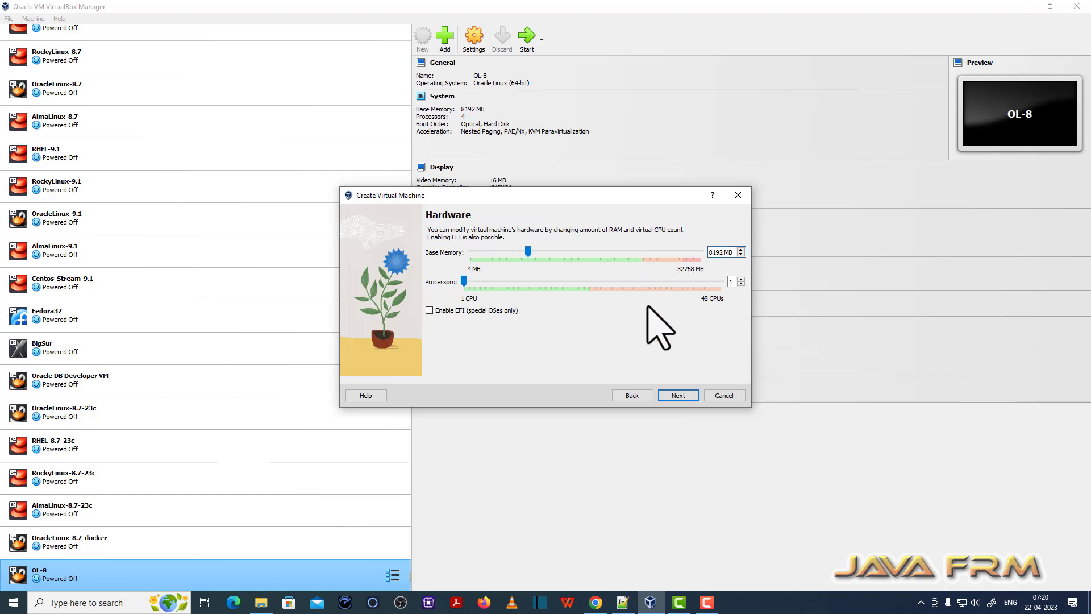
pyautogui.click(741, 279)
pyautogui.click(742, 279)
pyautogui.click(681, 396)
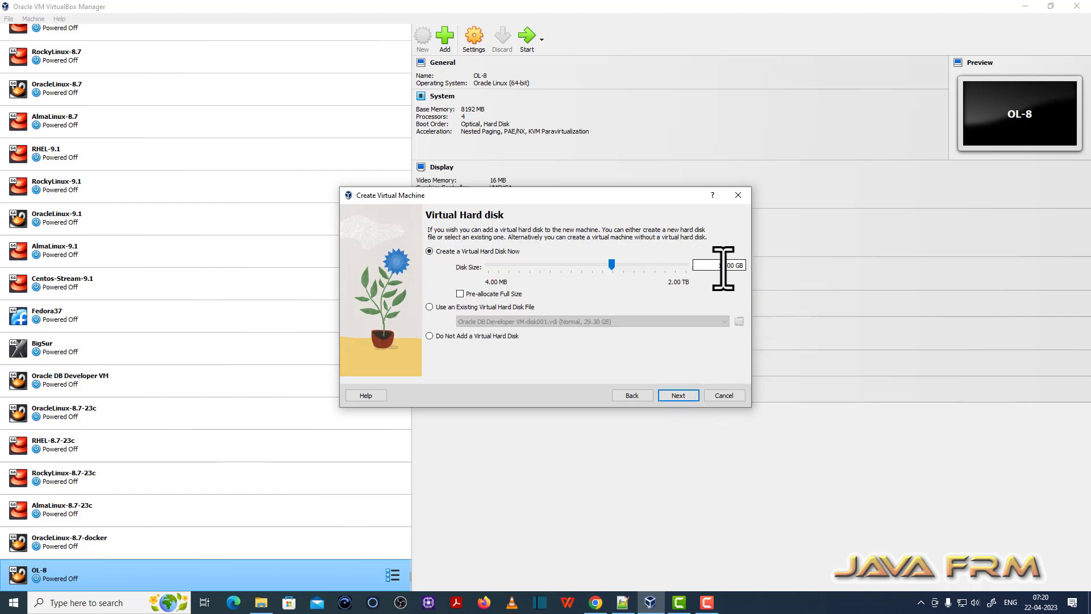
# Step: Set the new virtual hard disk's size to 40 GB and finish creating the virtual machine
pyautogui.click(696, 266)
pyautogui.write('40')
pyautogui.click(682, 396)
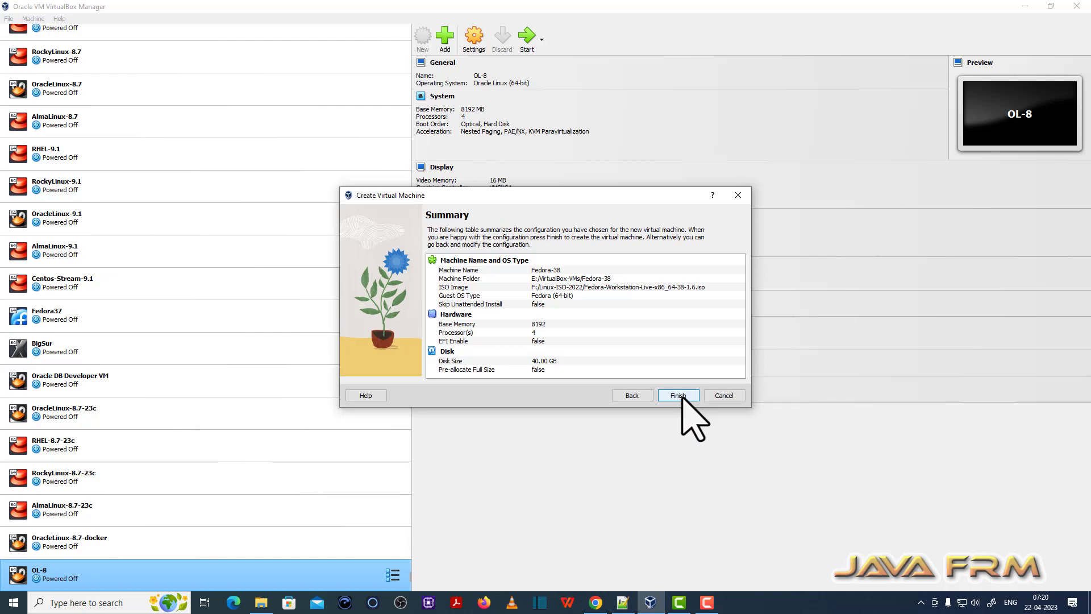
pyautogui.click(678, 396)
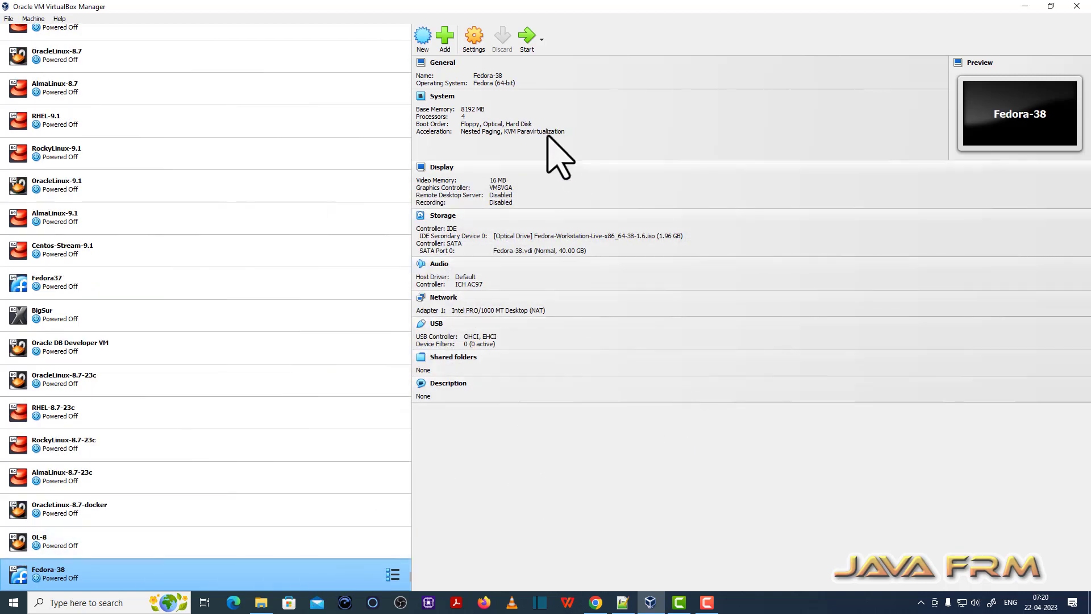
# Step: In the Fedora-38 machine's settings, disable floppy boot and order the boot devices with Optical first and Hard Disk second
pyautogui.click(474, 39)
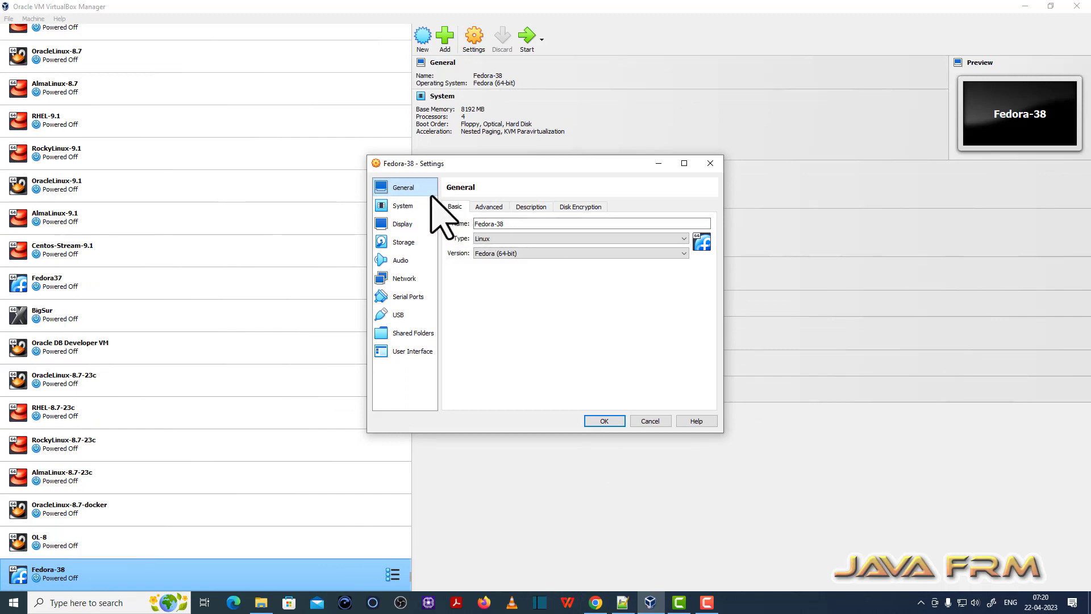
pyautogui.click(488, 206)
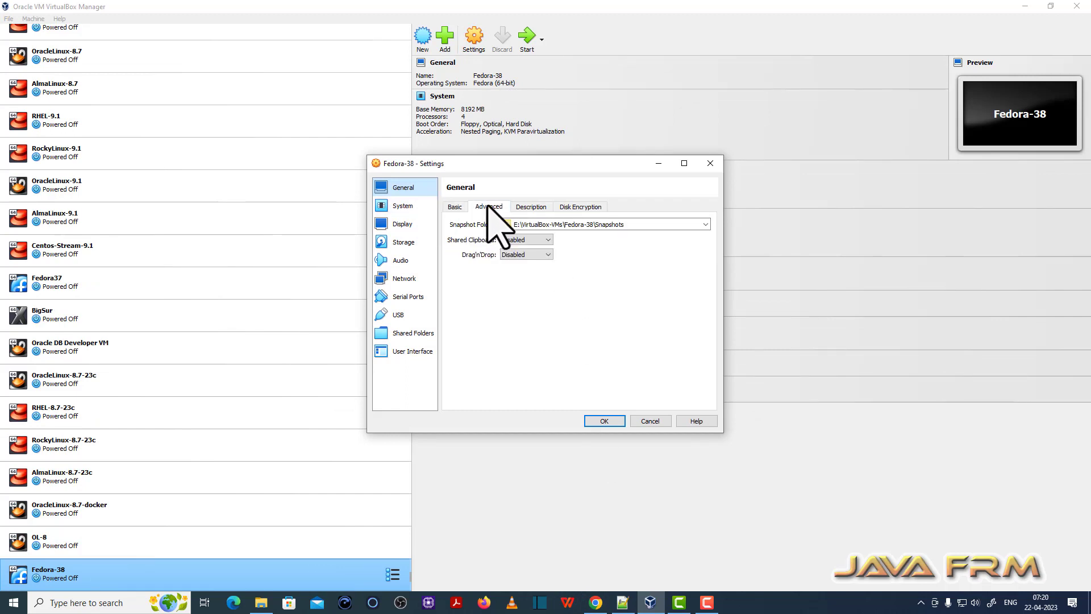
pyautogui.click(530, 208)
pyautogui.click(580, 208)
pyautogui.click(458, 208)
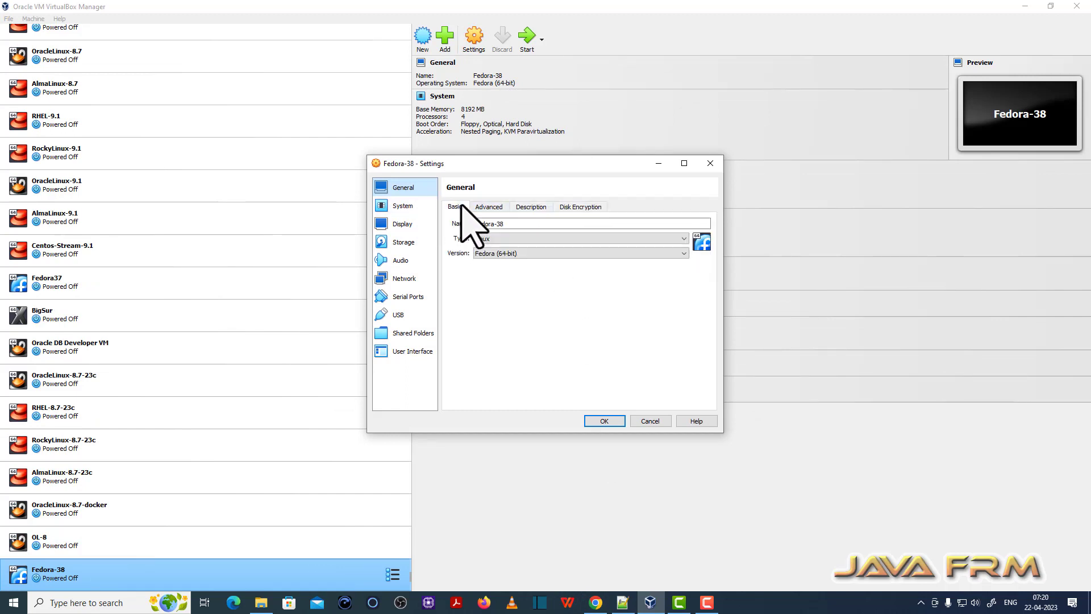
pyautogui.click(397, 206)
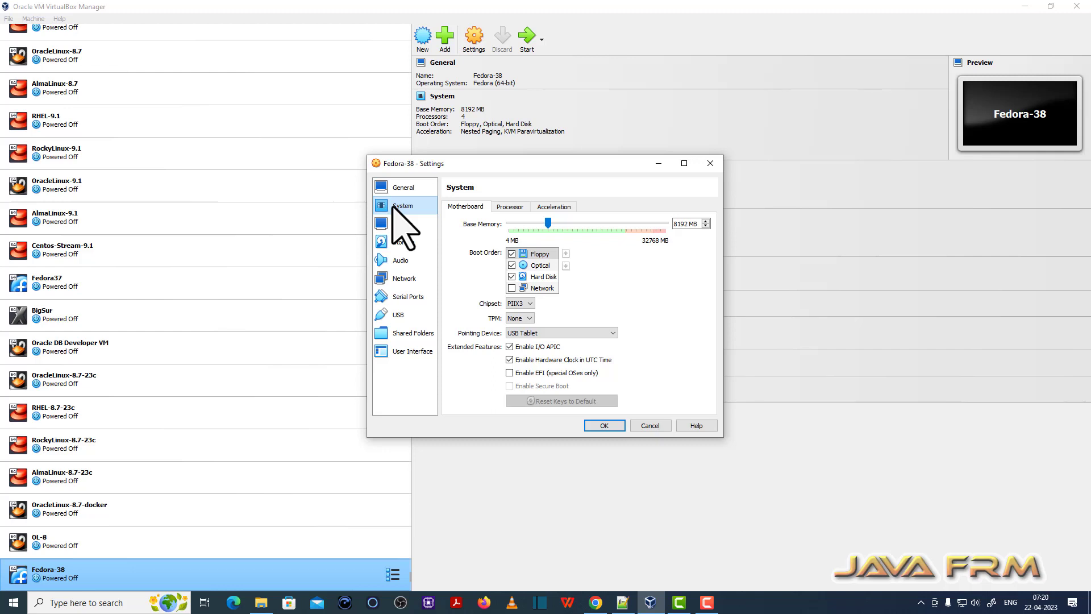
pyautogui.click(511, 254)
pyautogui.click(540, 265)
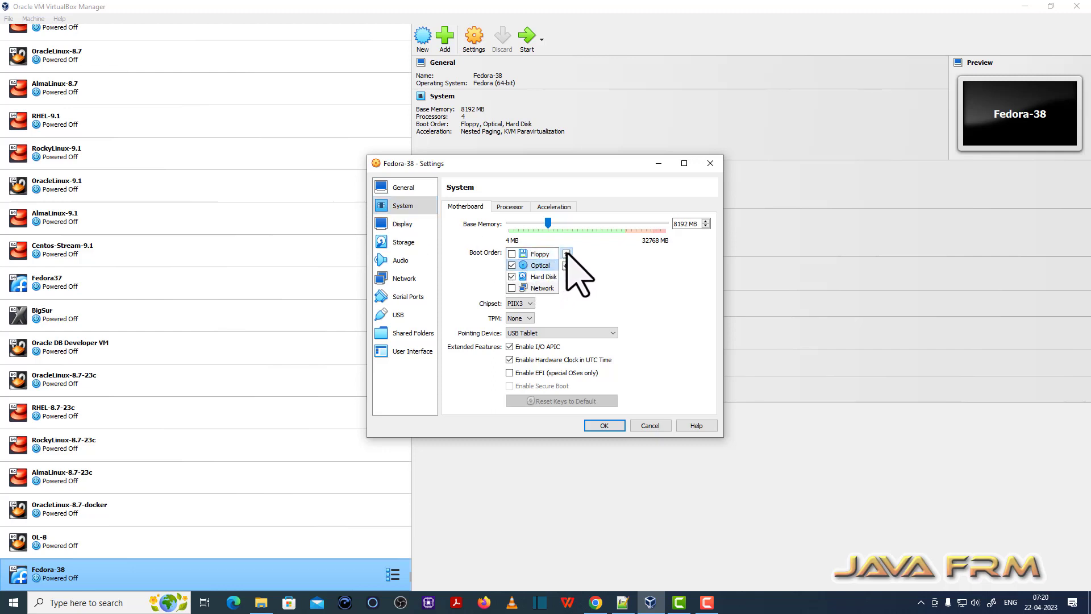
pyautogui.click(566, 254)
pyautogui.click(544, 276)
pyautogui.click(566, 254)
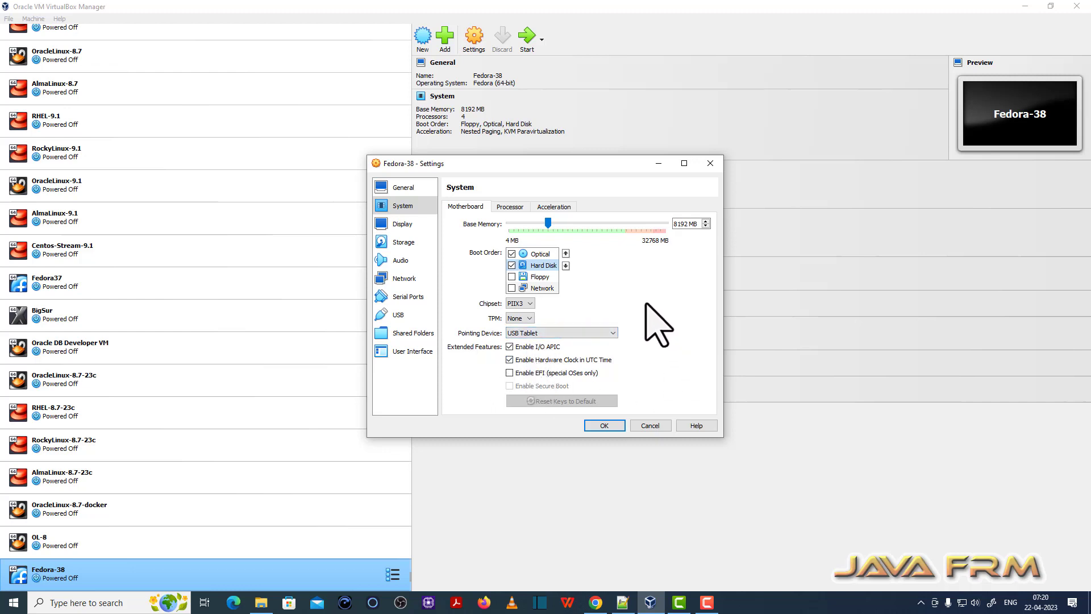
# Step: Check the processor, display, storage and network settings of the machine and save its configuration
pyautogui.click(508, 207)
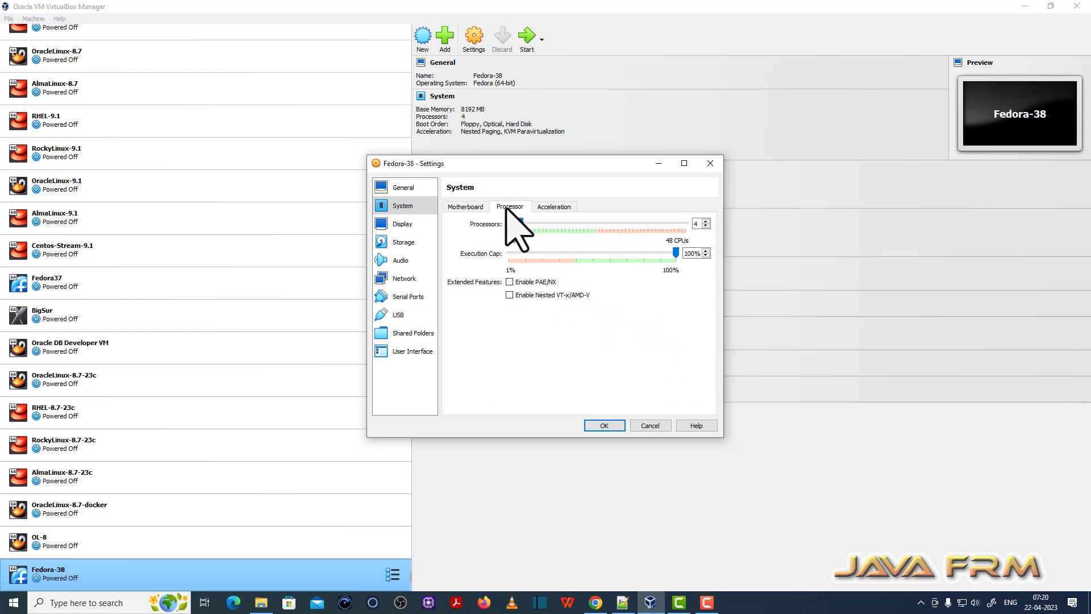
pyautogui.click(466, 207)
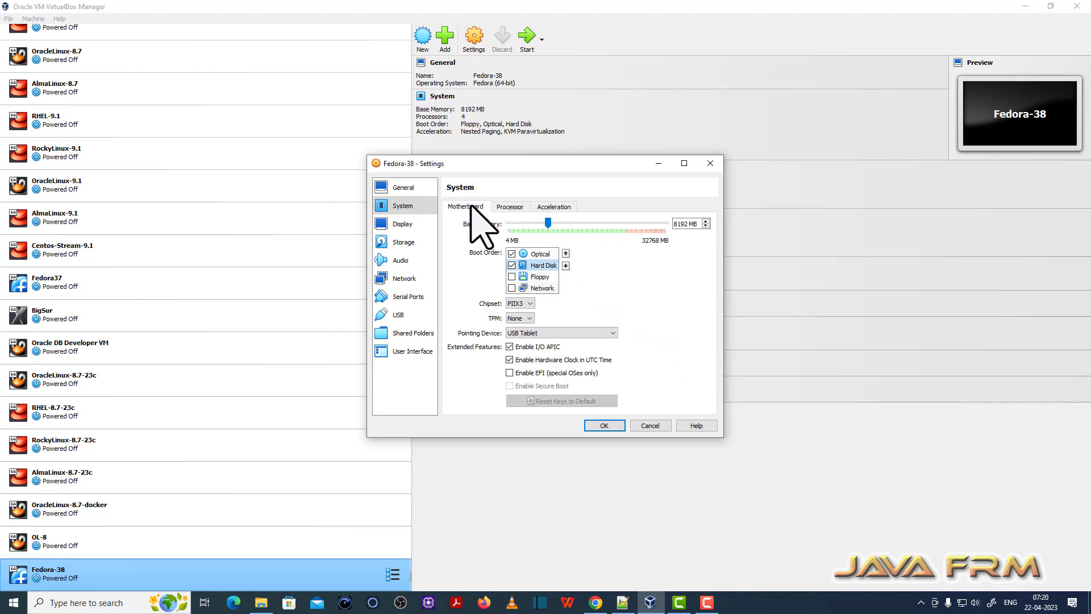
pyautogui.click(401, 228)
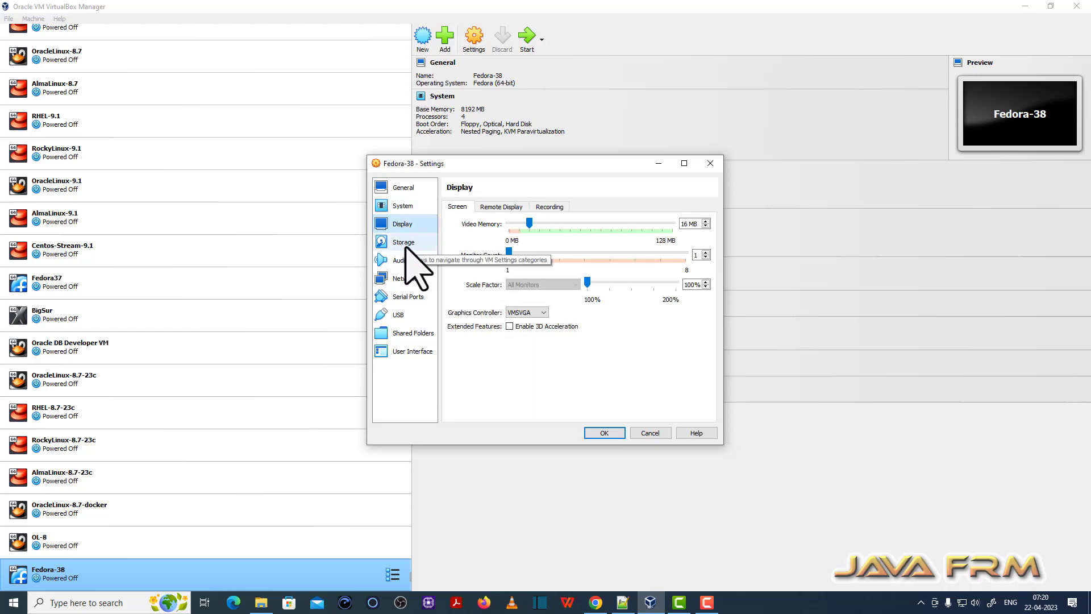
pyautogui.click(404, 242)
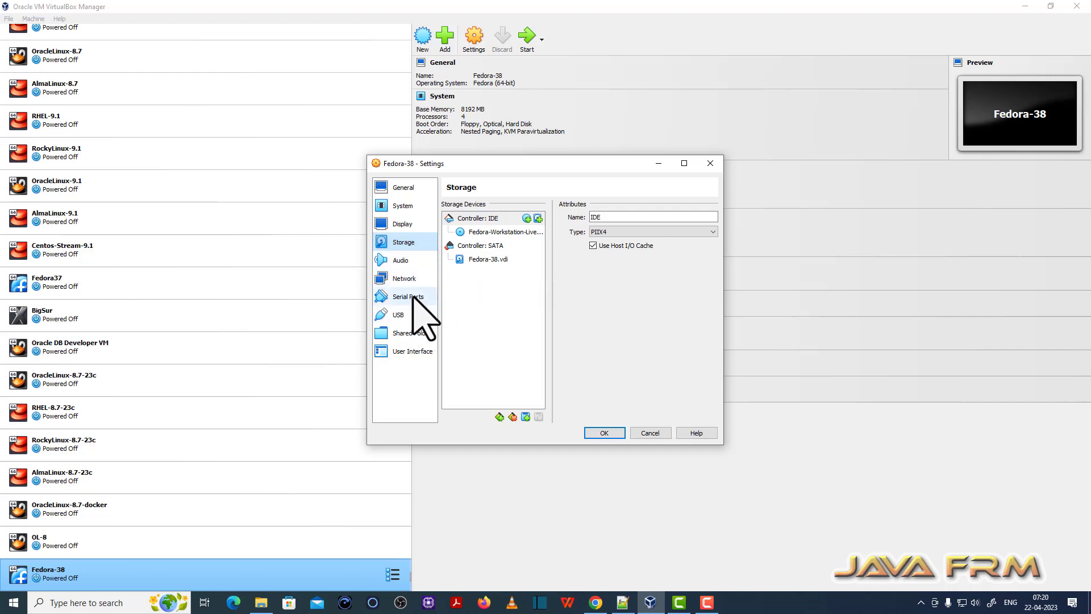
pyautogui.click(407, 280)
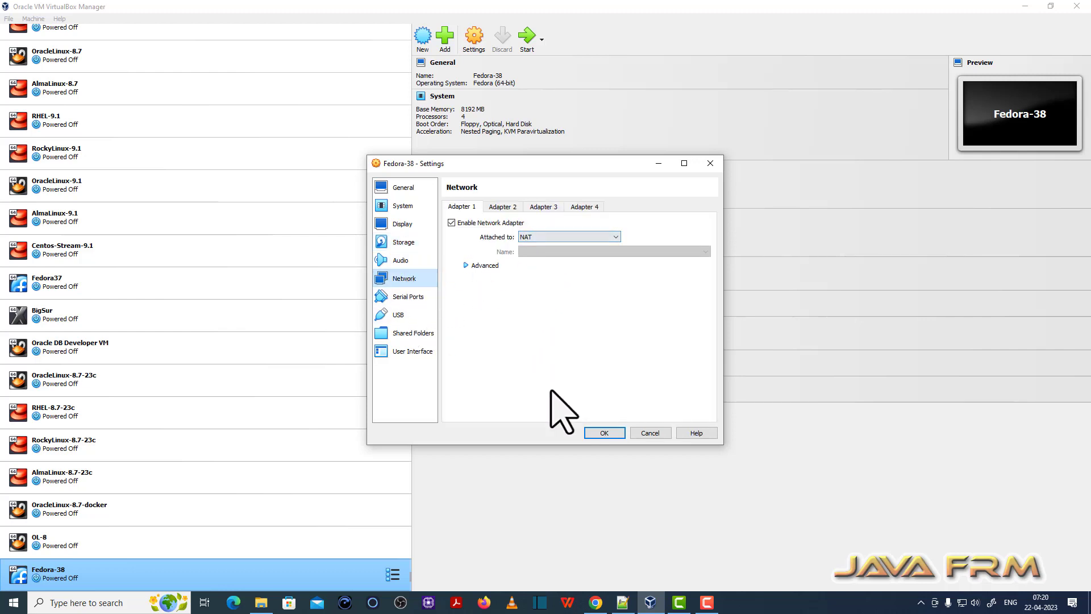
pyautogui.click(603, 433)
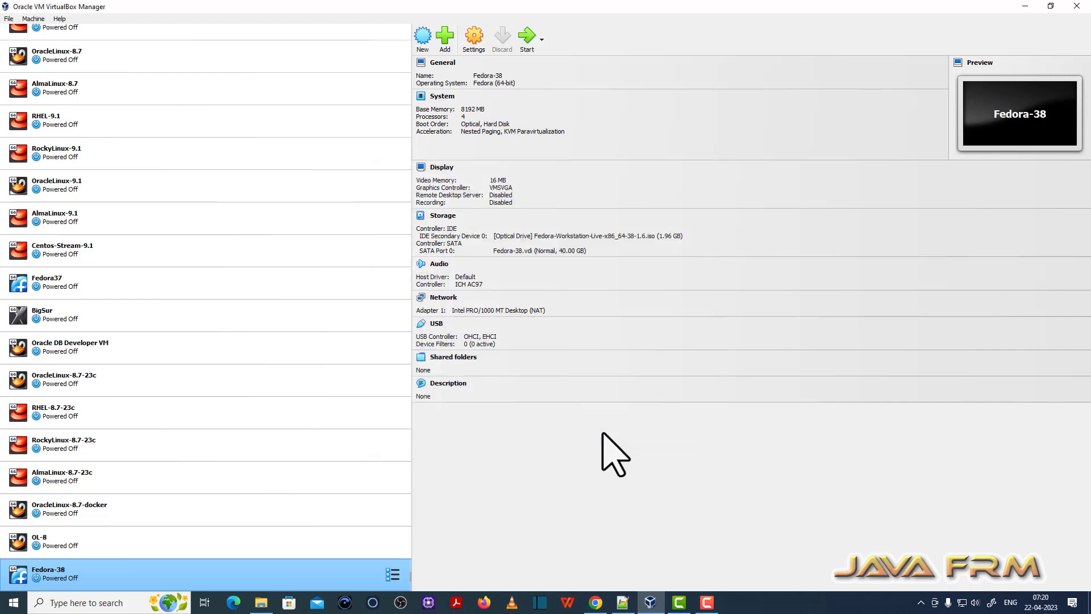
# Step: Start the Fedora-38 machine, maximize its window and boot the Start Fedora-Workstation-Live 38 entry
pyautogui.click(525, 39)
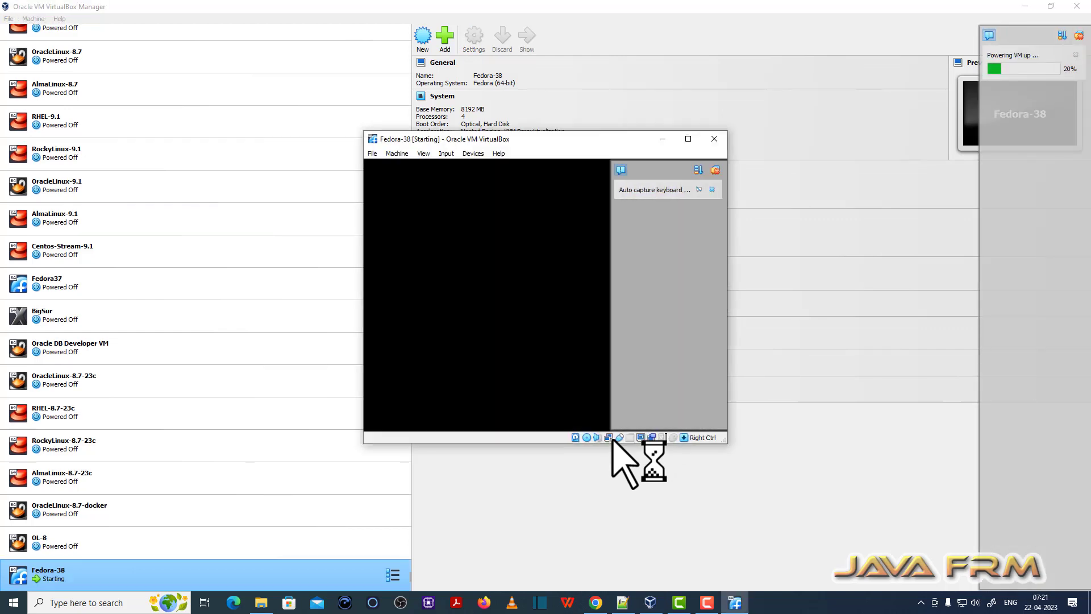
pyautogui.click(688, 139)
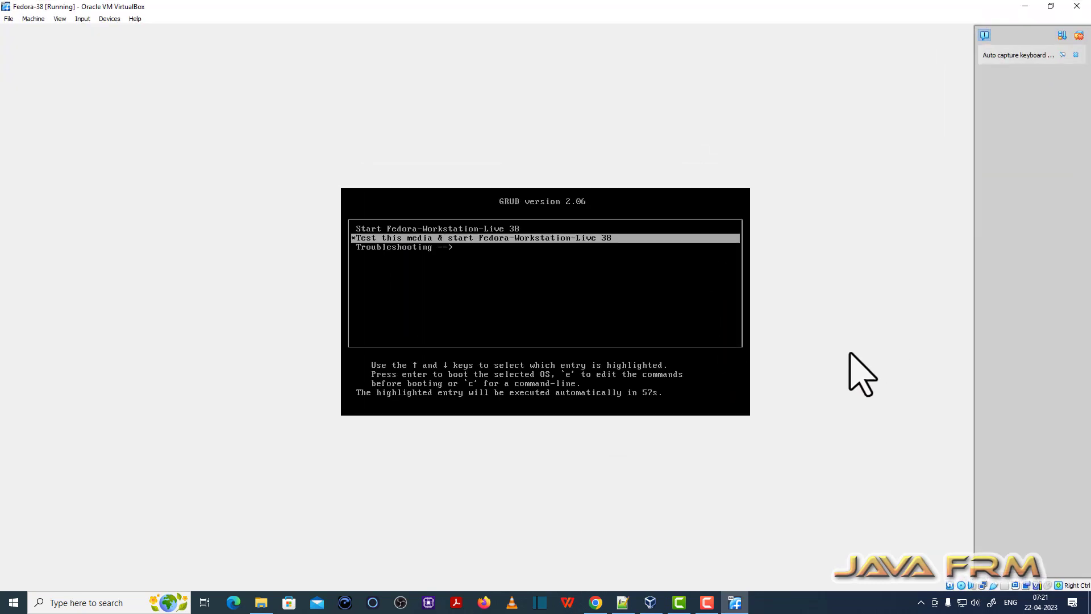
pyautogui.press('Up')
pyautogui.press('Return')
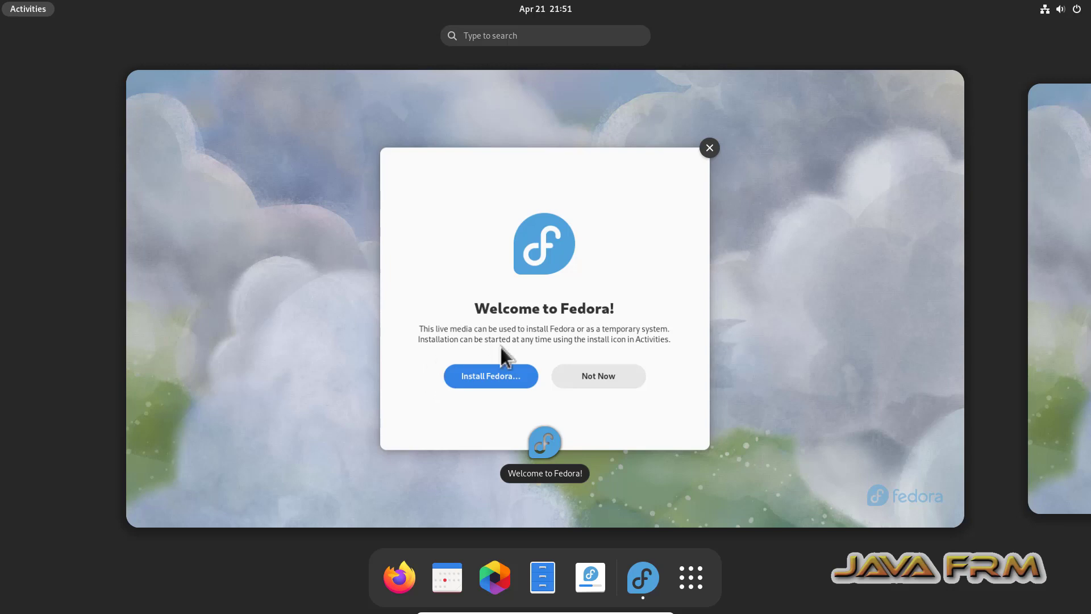
# Step: Launch the Fedora installer from the welcome dialog and continue with English (United States) as the installation language
pyautogui.click(495, 380)
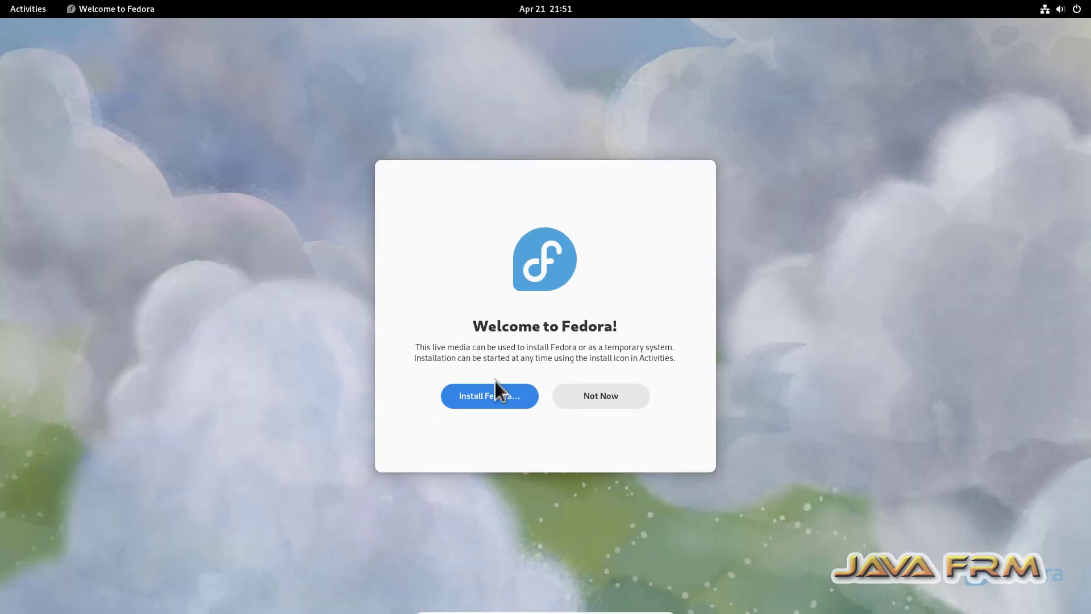
pyautogui.click(488, 404)
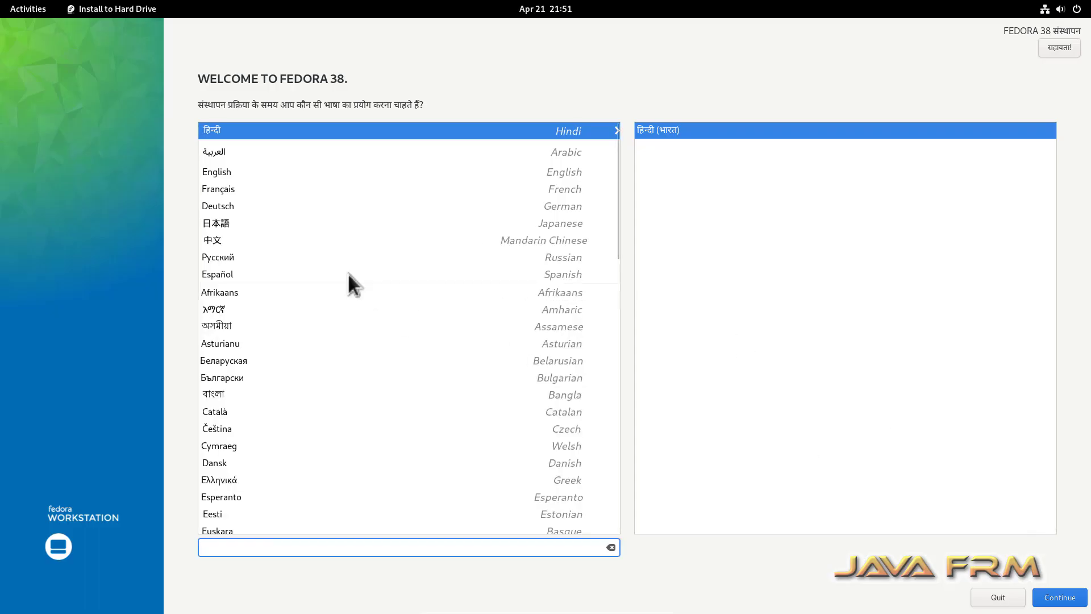
pyautogui.click(222, 171)
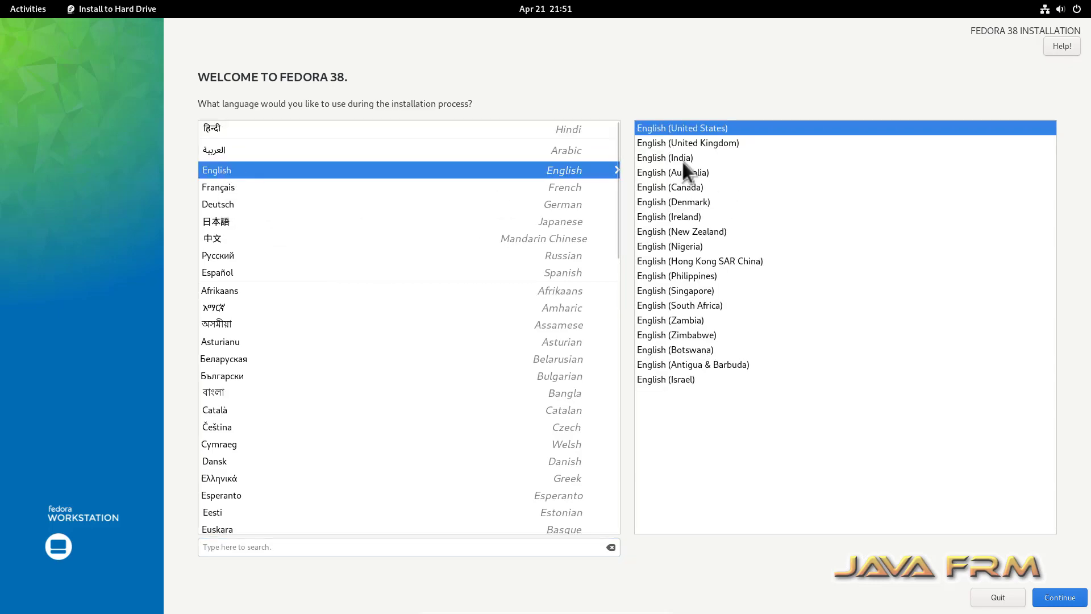
pyautogui.click(1061, 598)
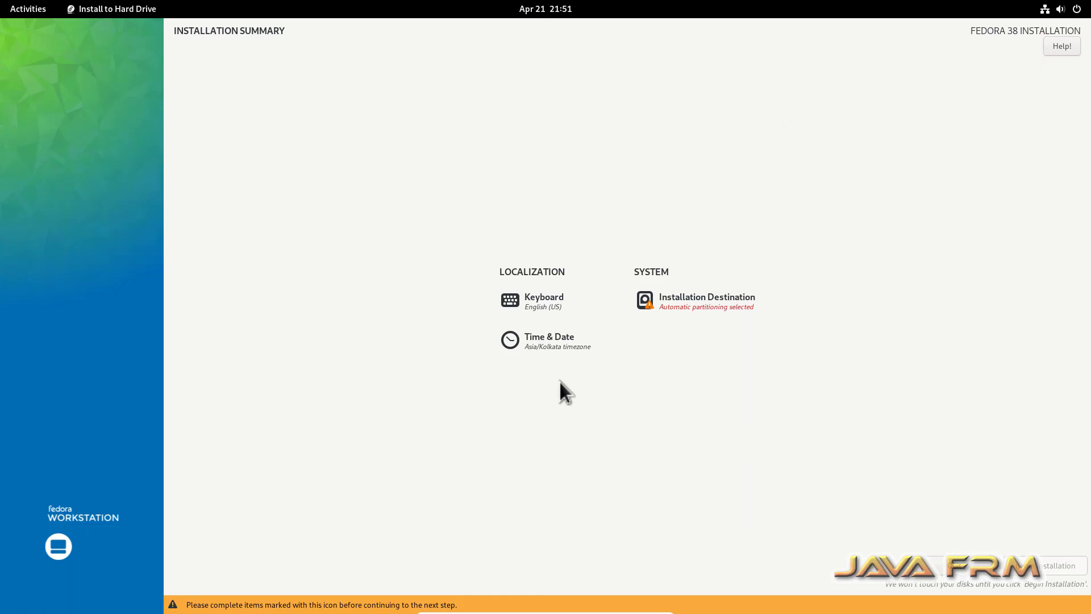
# Step: Confirm the 40 GiB ATA VBOX HARDDISK with automatic partitioning as the installation destination and begin the installation
pyautogui.click(683, 312)
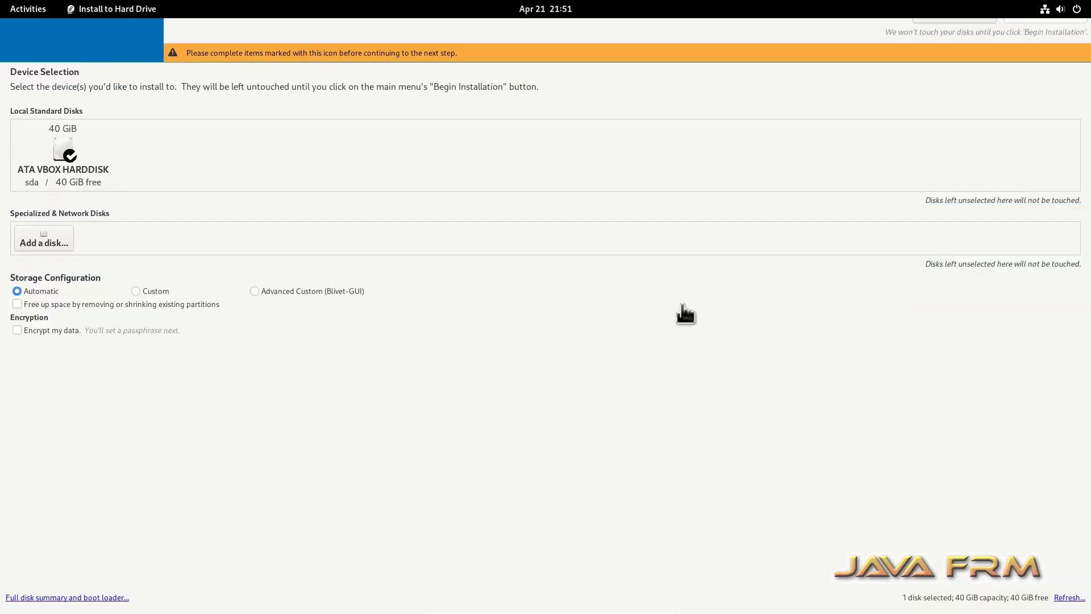
pyautogui.click(65, 154)
pyautogui.click(79, 149)
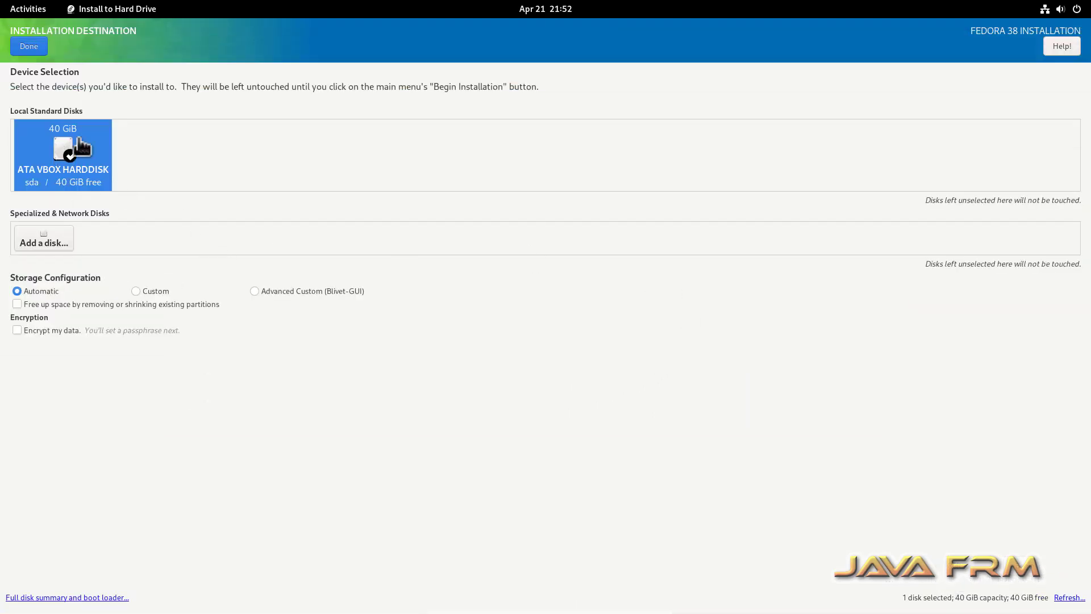
pyautogui.click(29, 47)
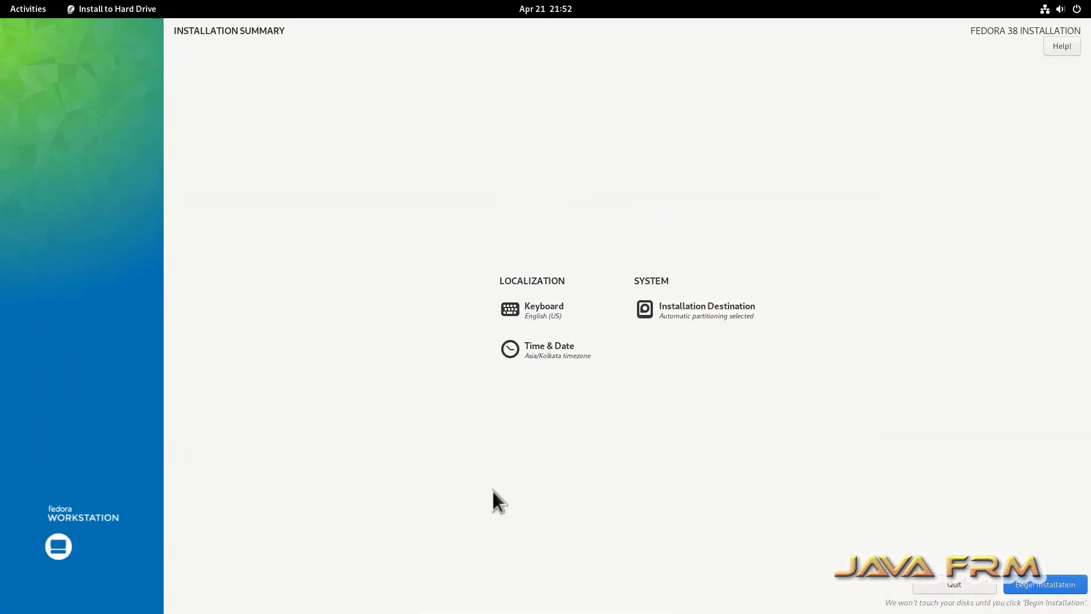
pyautogui.click(1038, 586)
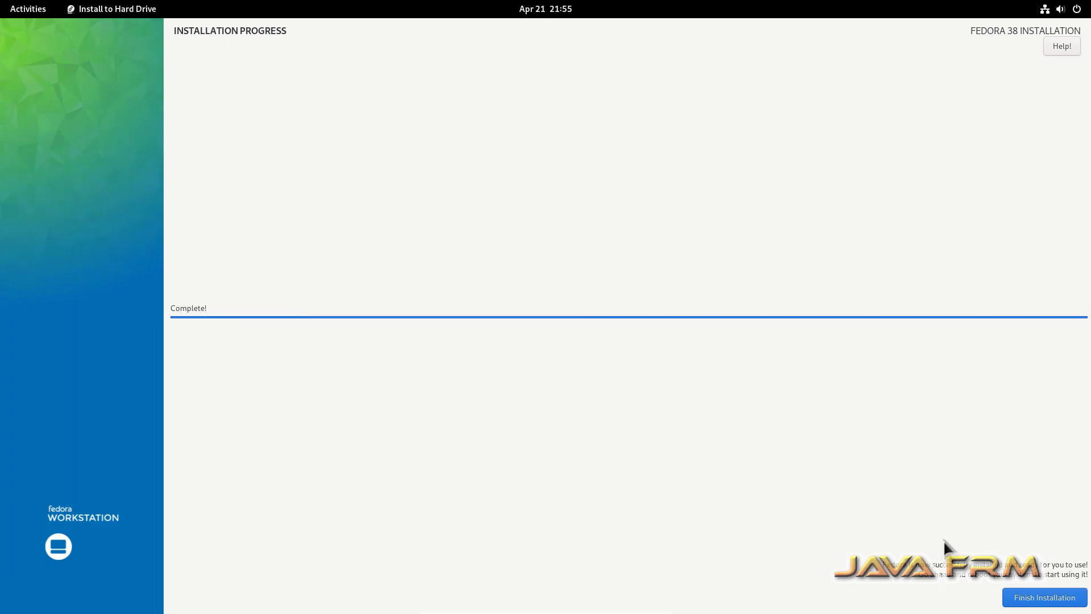
# Step: Finish the Fedora installation and power off the live system
pyautogui.click(1049, 604)
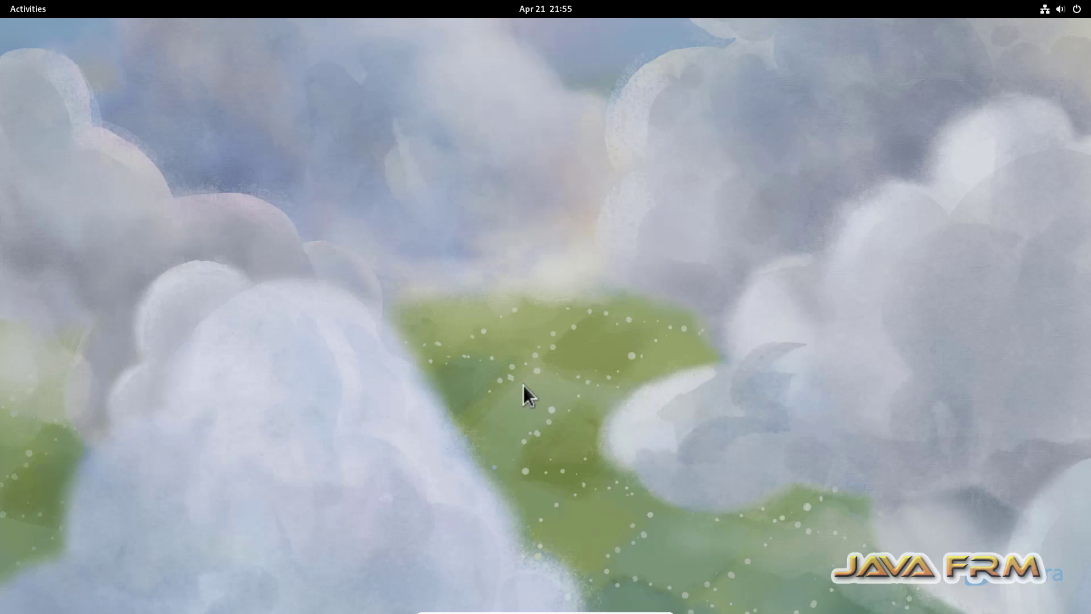
pyautogui.click(1077, 12)
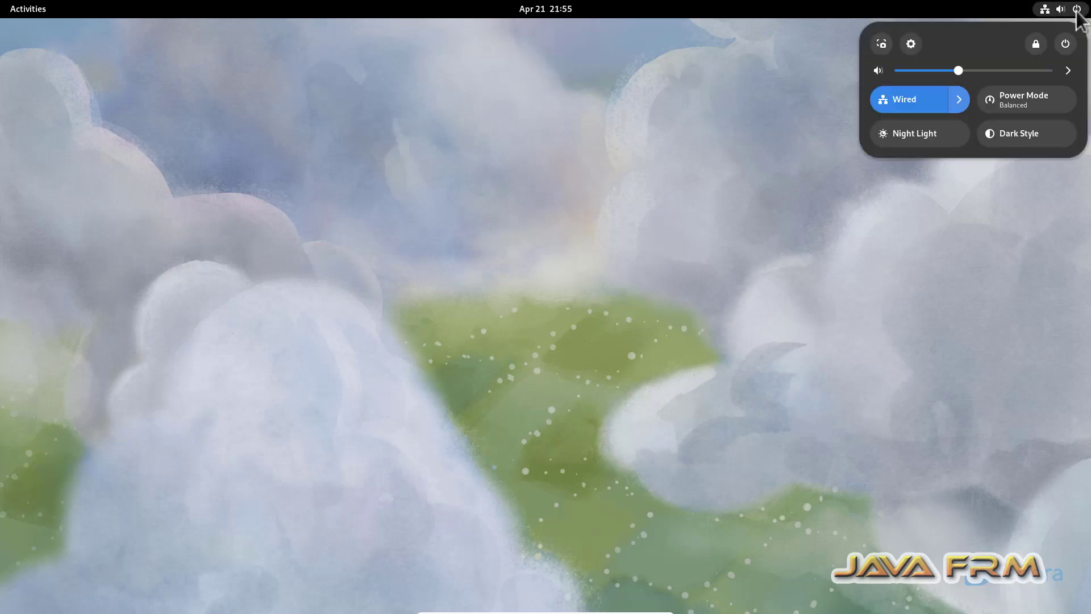
pyautogui.click(1063, 44)
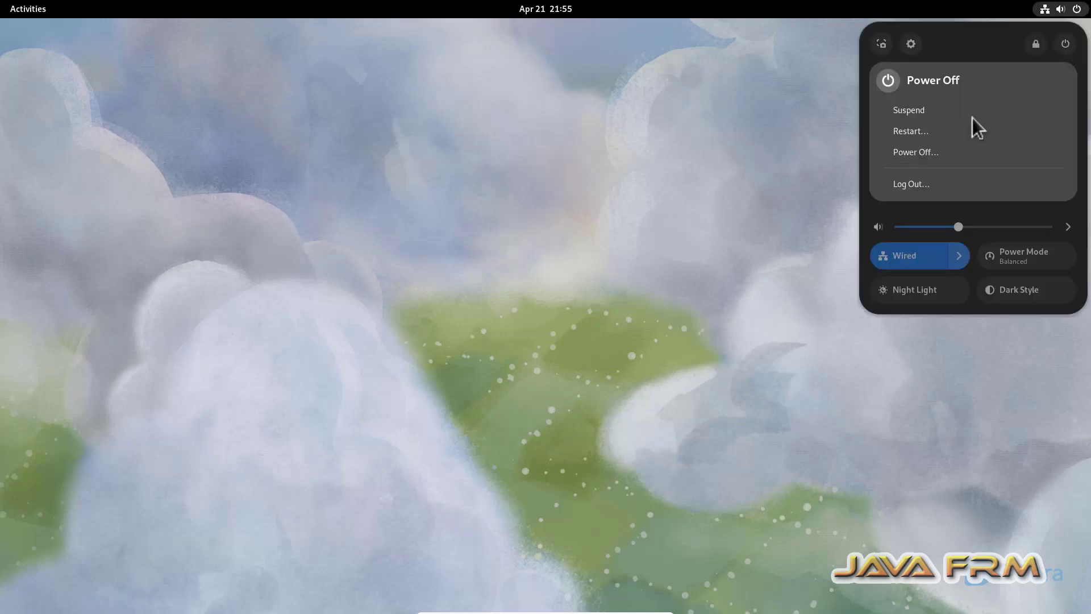
pyautogui.click(922, 155)
pyautogui.click(640, 342)
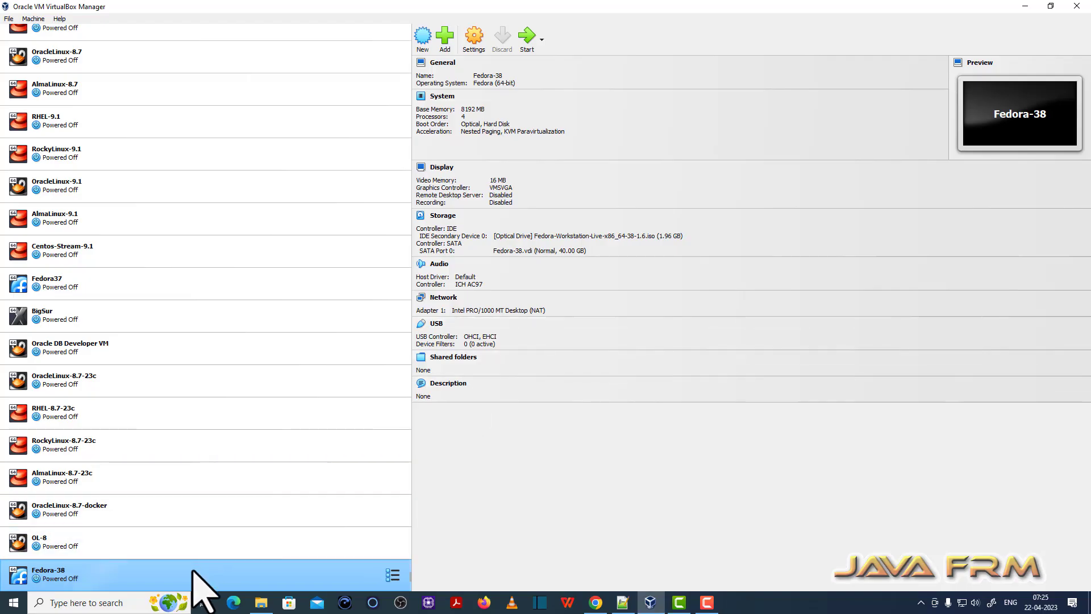
# Step: Set both the shared clipboard and drag'n'drop of the Fedora-38 machine to Bidirectional in its general settings
pyautogui.rightClick(214, 580)
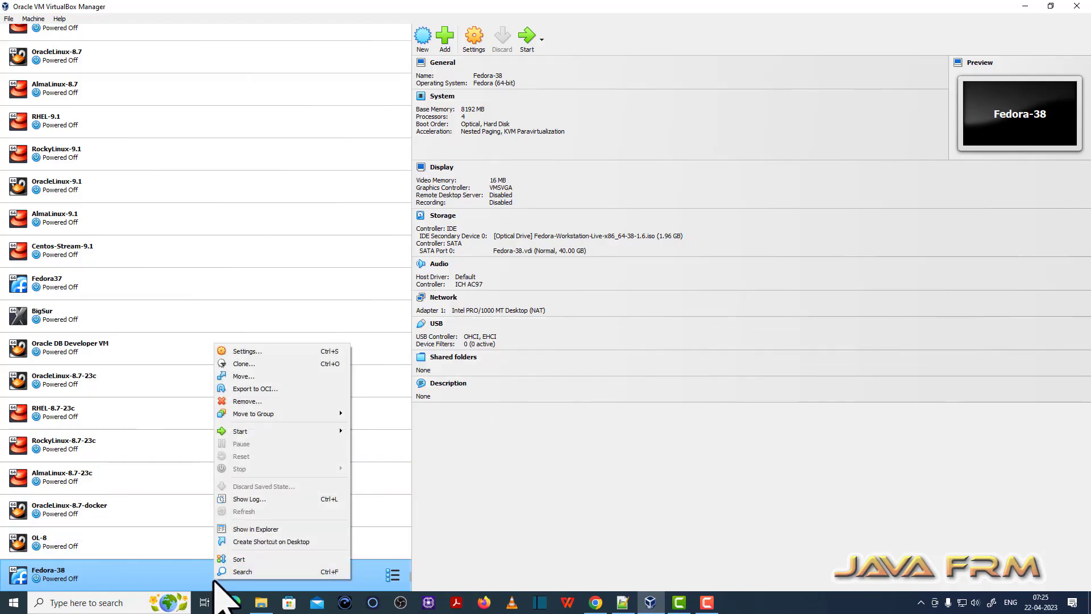
pyautogui.click(268, 352)
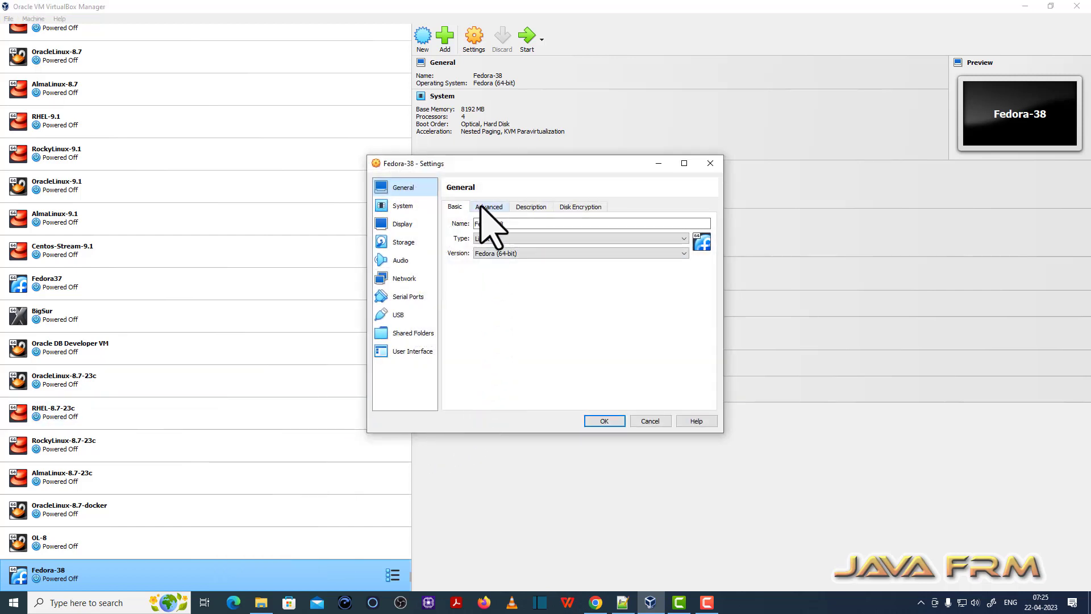
pyautogui.click(487, 207)
pyautogui.click(534, 241)
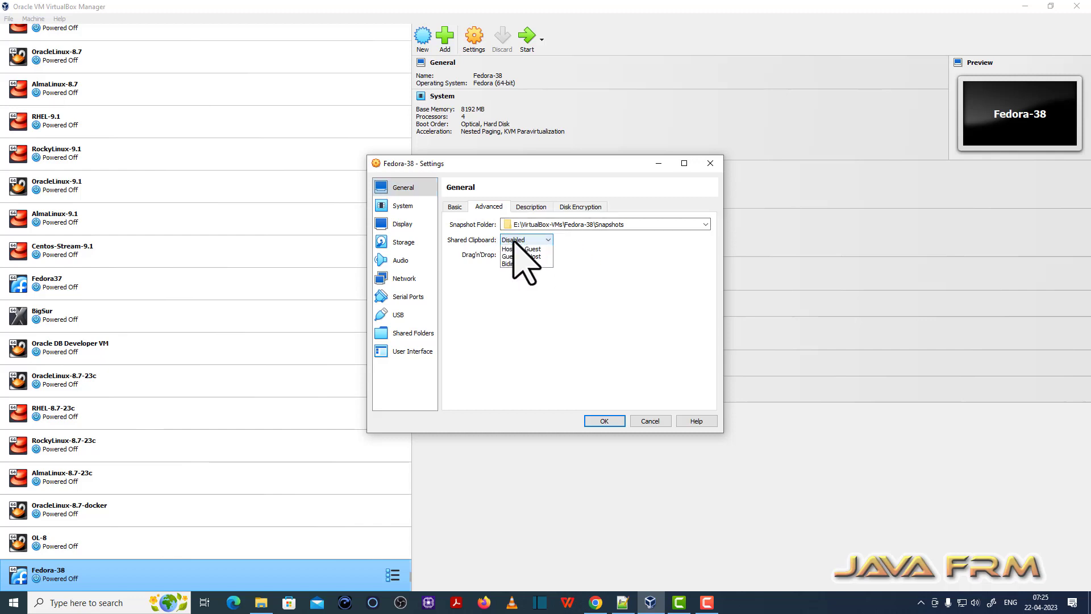
pyautogui.click(519, 273)
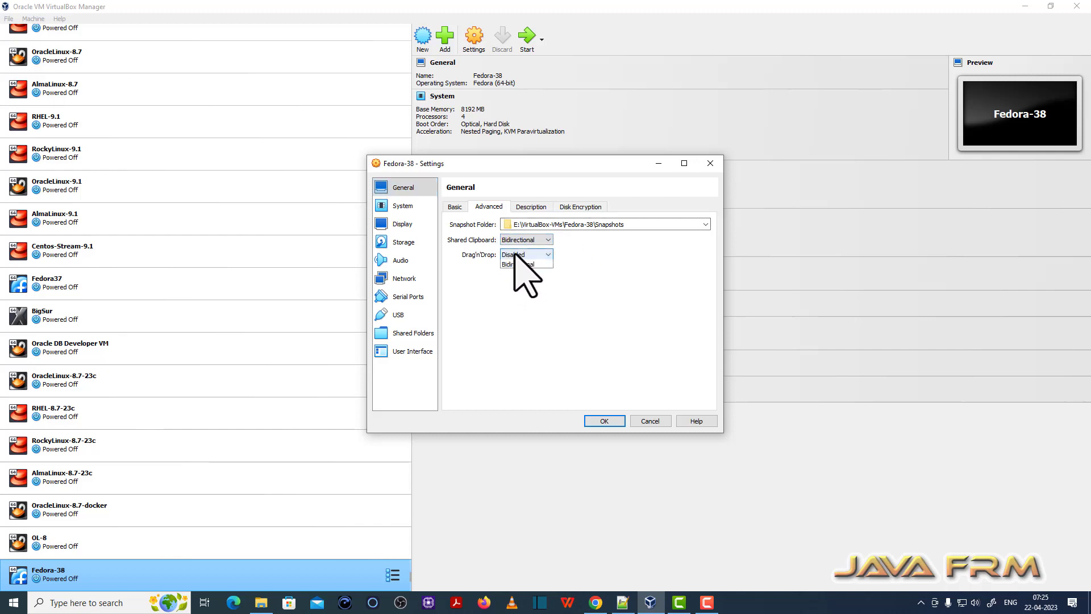
pyautogui.click(516, 254)
pyautogui.click(526, 283)
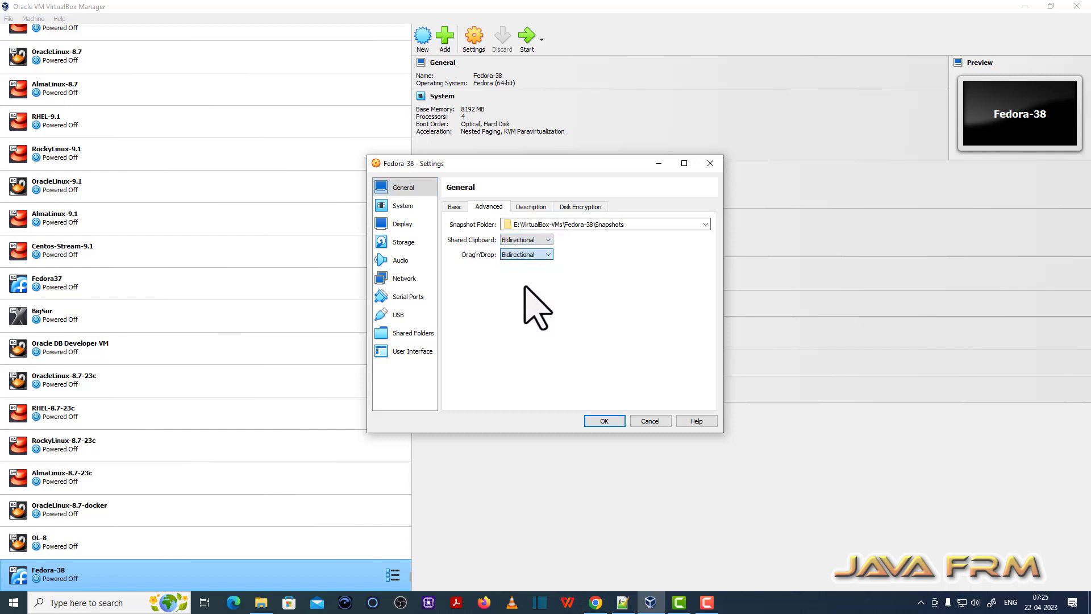
# Step: Place Hard Disk ahead of Optical in the machine's boot order and save the settings
pyautogui.click(531, 207)
pyautogui.click(577, 207)
pyautogui.click(410, 204)
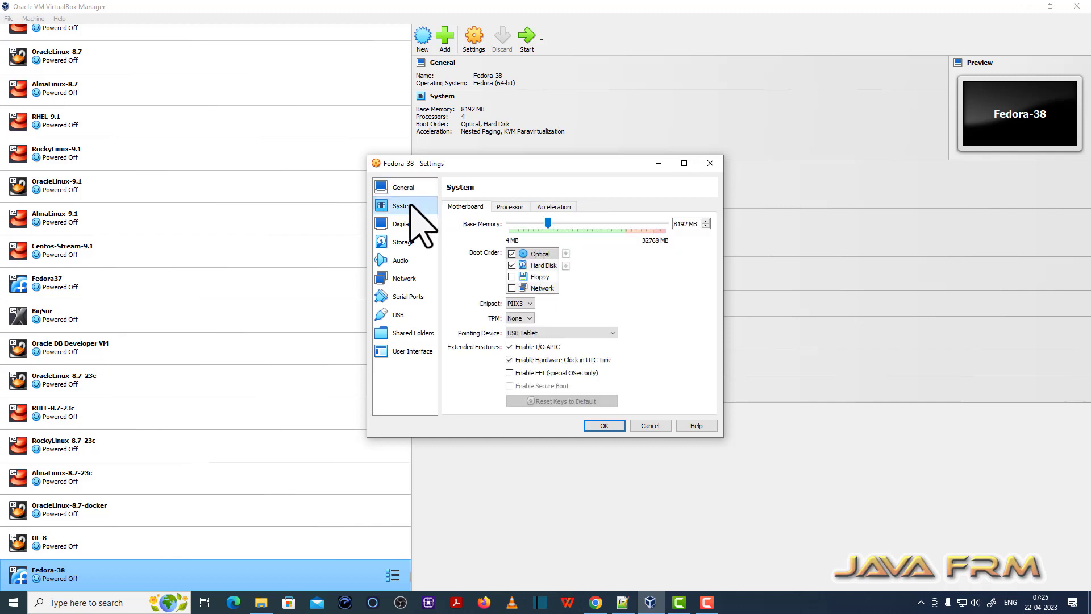
pyautogui.click(534, 266)
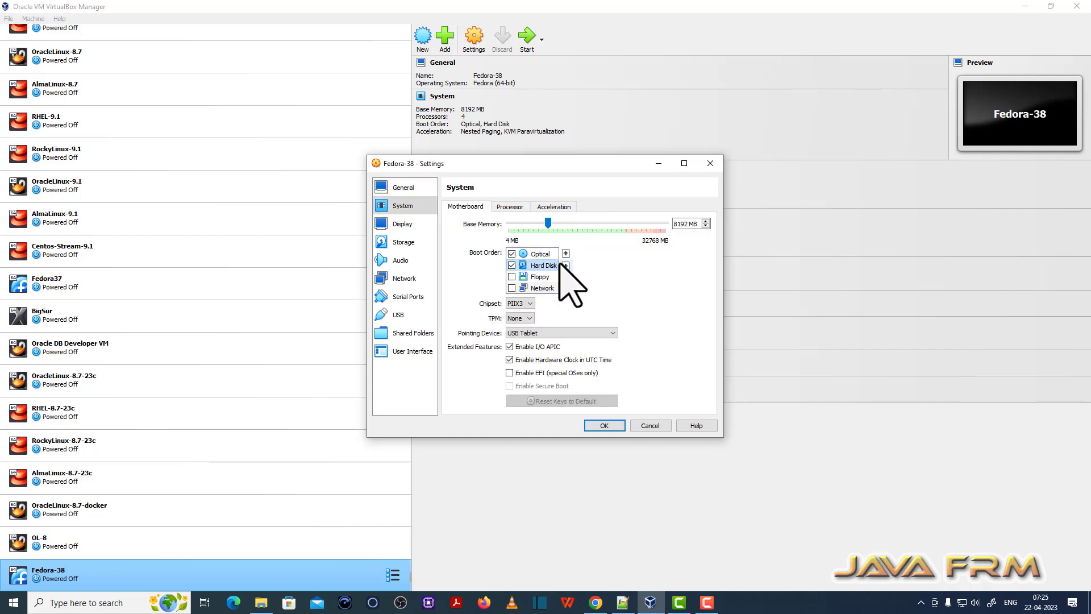
pyautogui.click(565, 254)
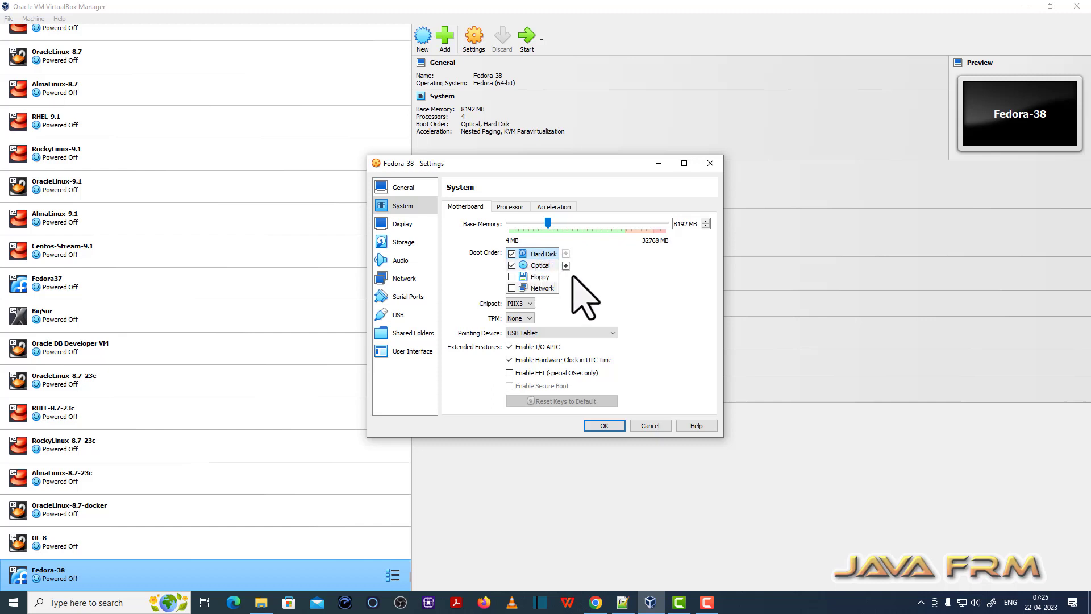
pyautogui.click(604, 425)
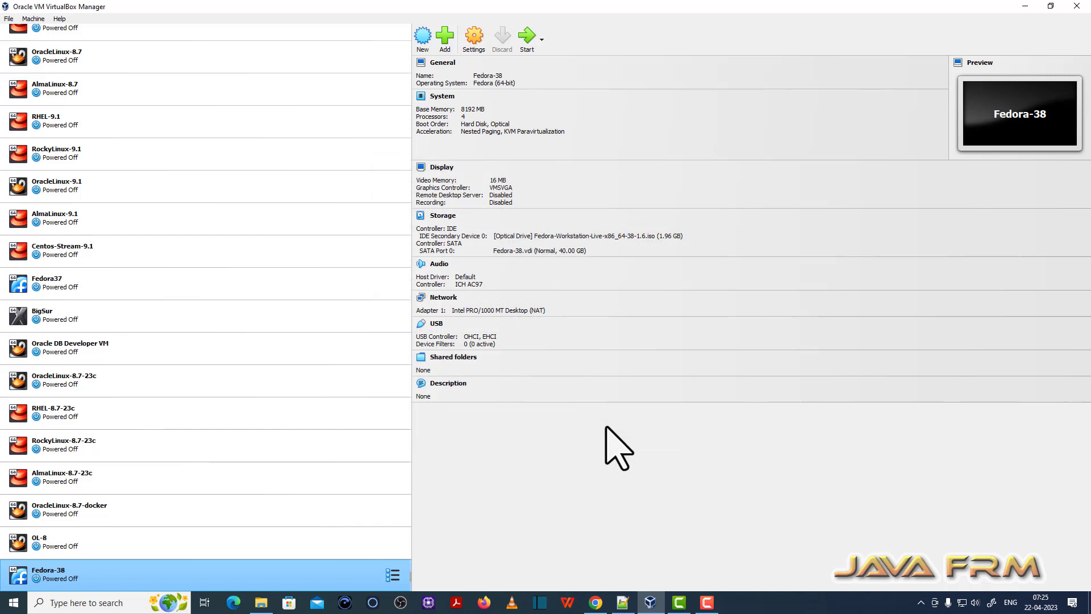
# Step: Add E:\OracleDatabase23c as an auto-mounted shared folder of the Fedora-38 machine and save the settings
pyautogui.rightClick(264, 576)
pyautogui.click(300, 348)
pyautogui.click(413, 333)
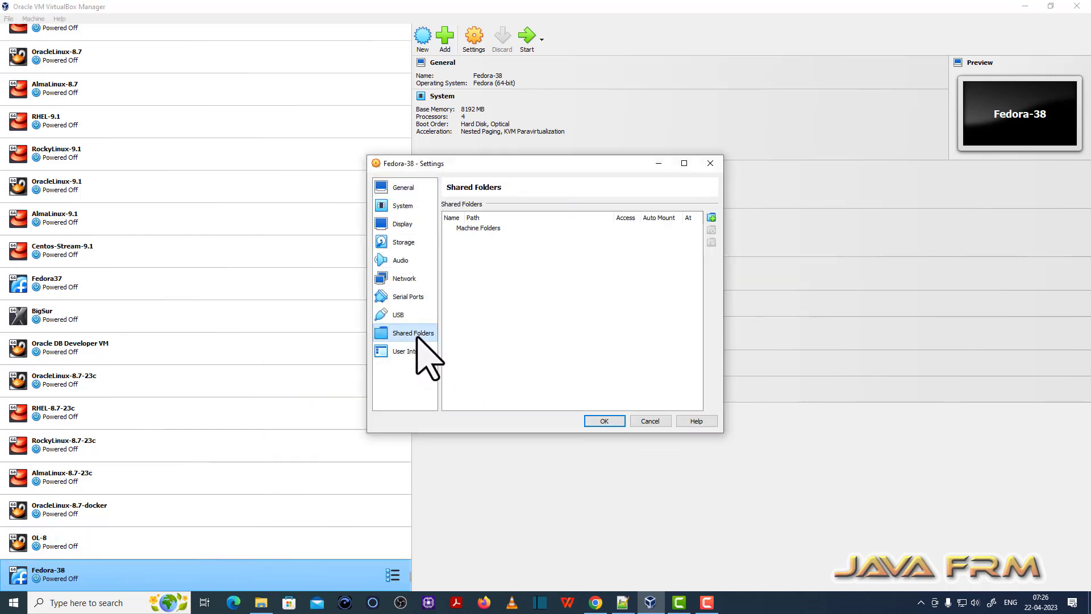
pyautogui.click(712, 218)
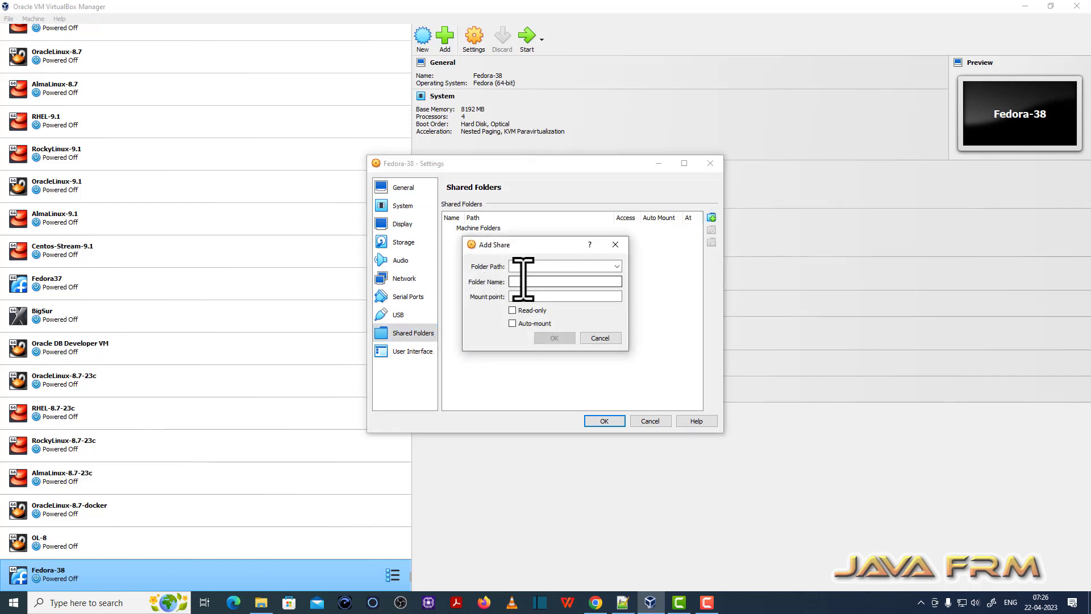
pyautogui.click(617, 267)
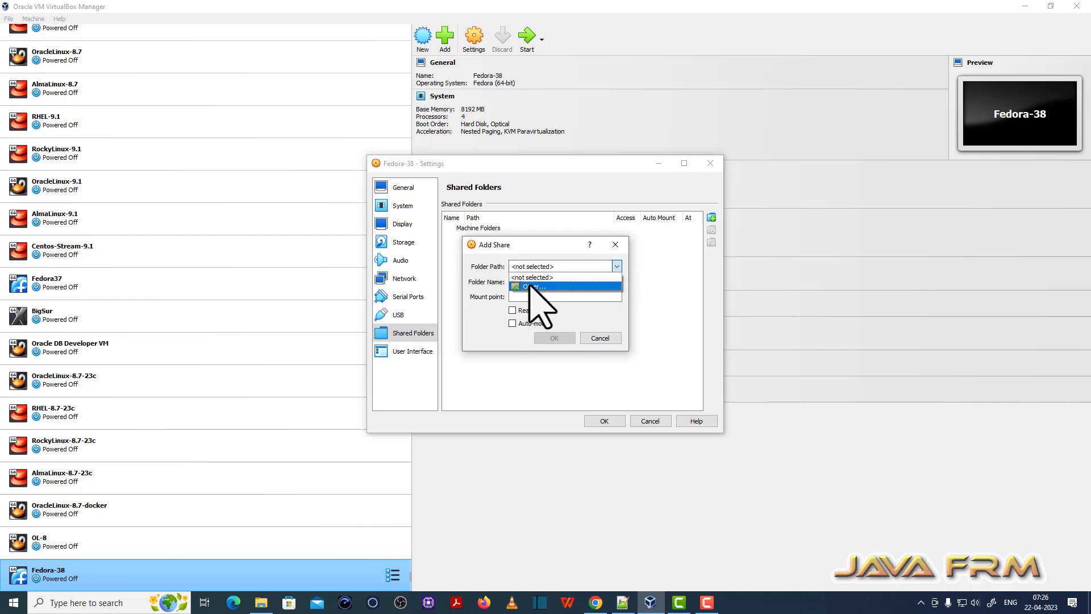
pyautogui.click(532, 284)
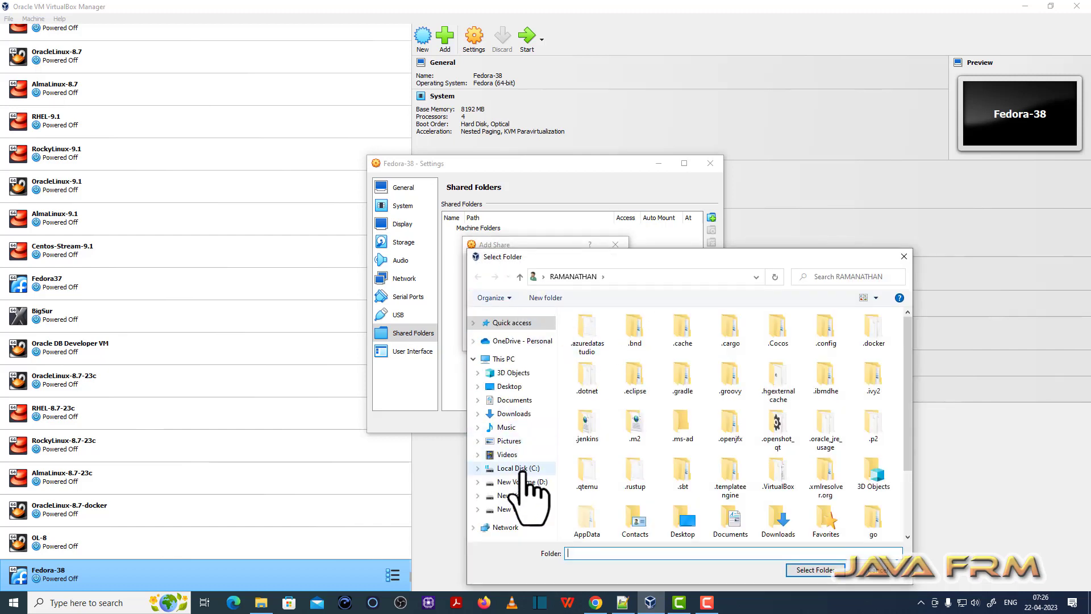
pyautogui.click(530, 499)
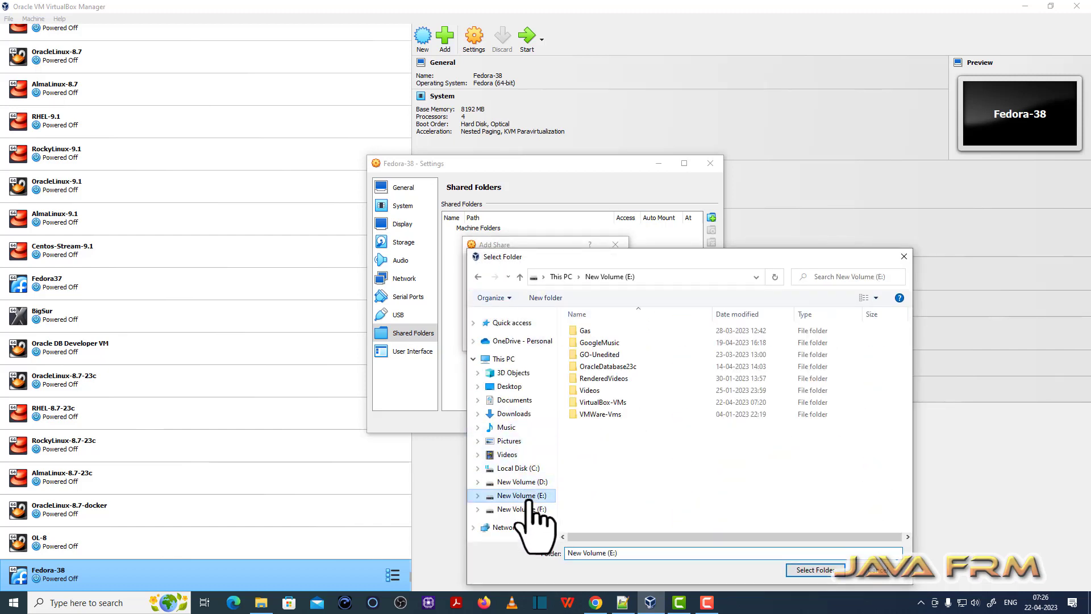
pyautogui.click(610, 367)
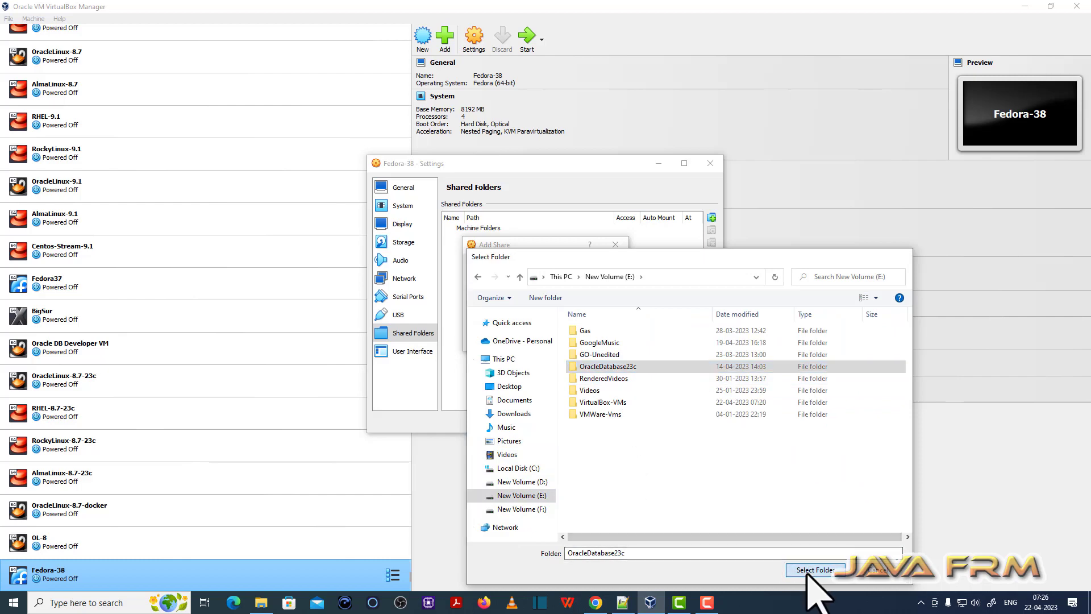
pyautogui.click(817, 570)
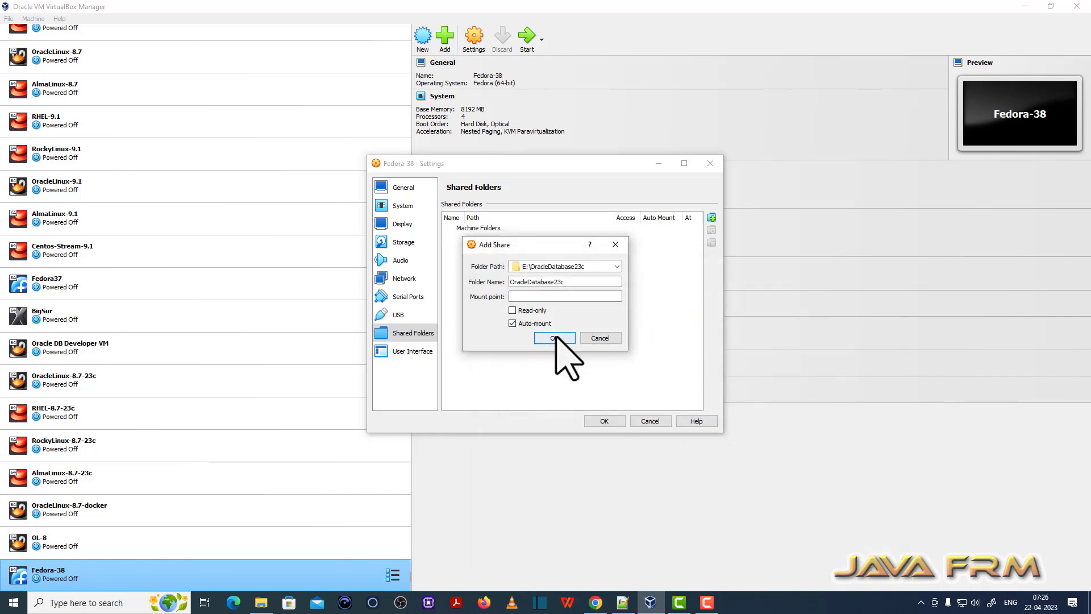
pyautogui.click(556, 337)
pyautogui.click(606, 423)
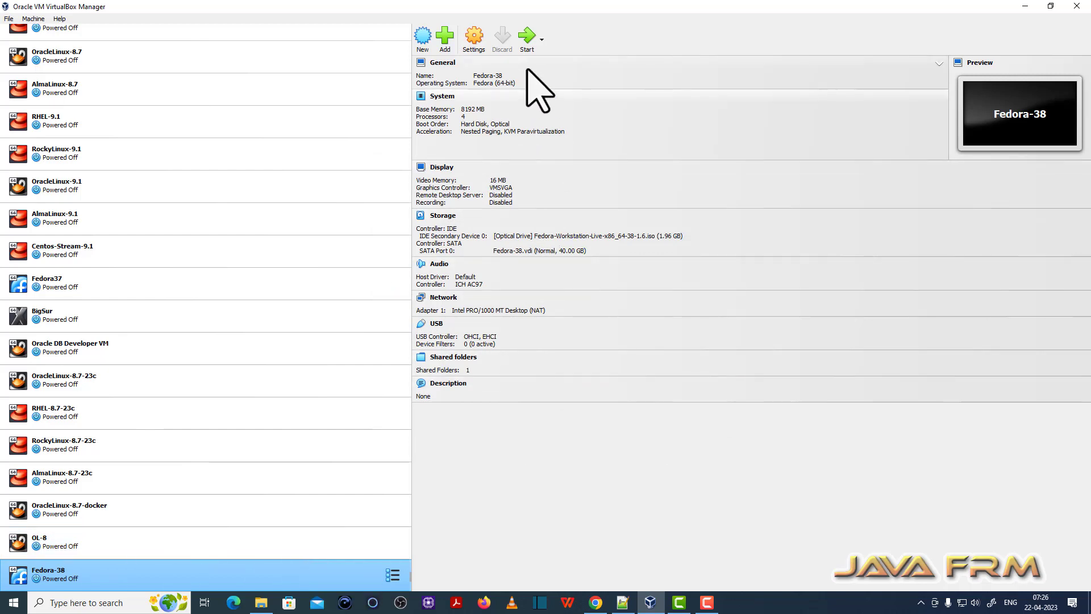
# Step: Start the Fedora-38 machine in full-screen mode and begin the Fedora Linux 38 initial setup
pyautogui.click(524, 44)
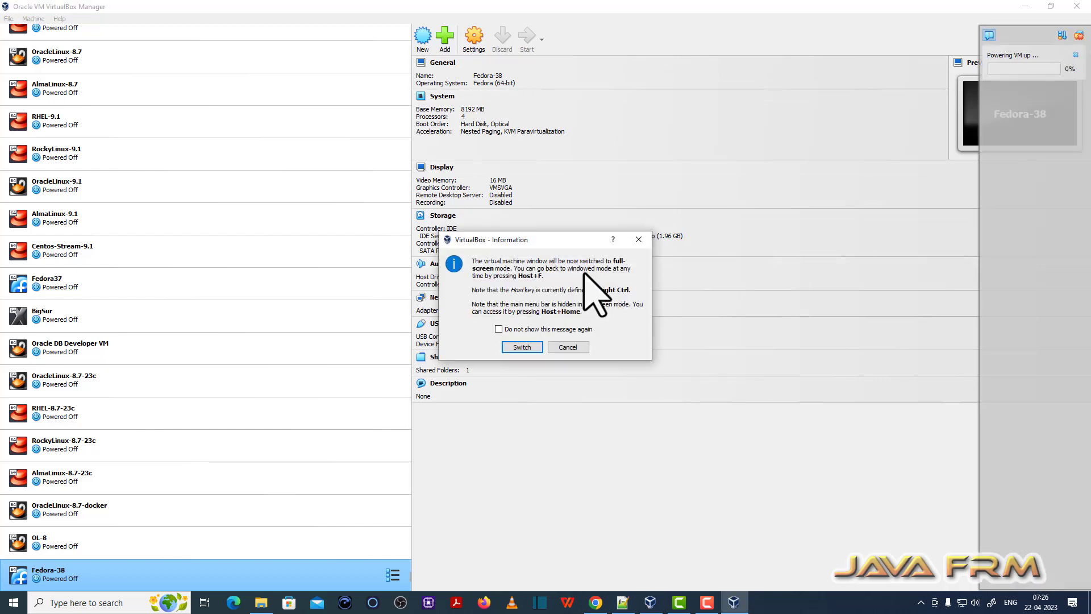
pyautogui.click(526, 351)
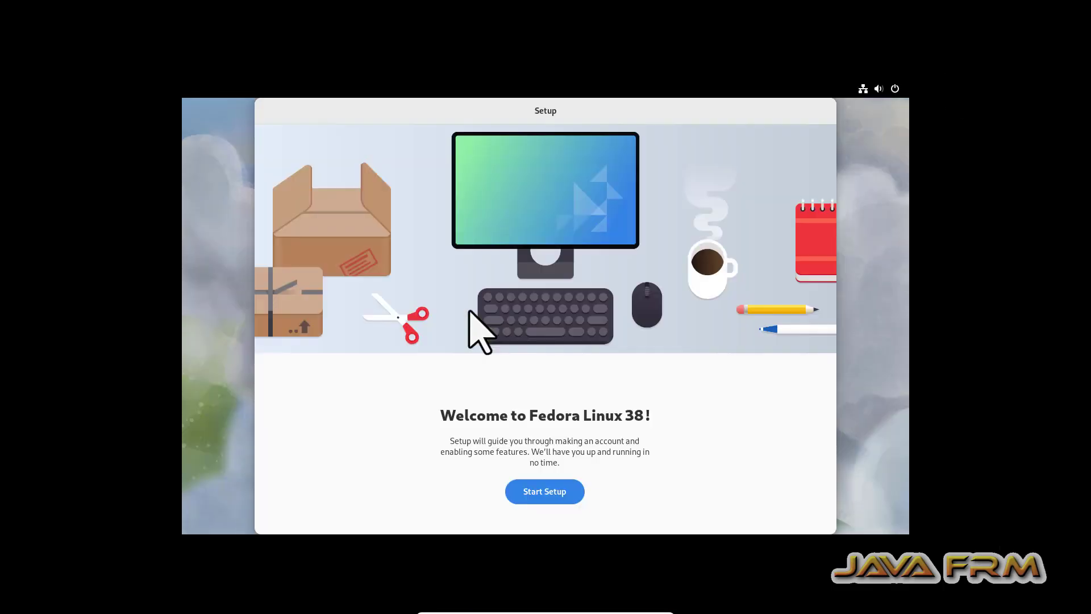
pyautogui.click(555, 496)
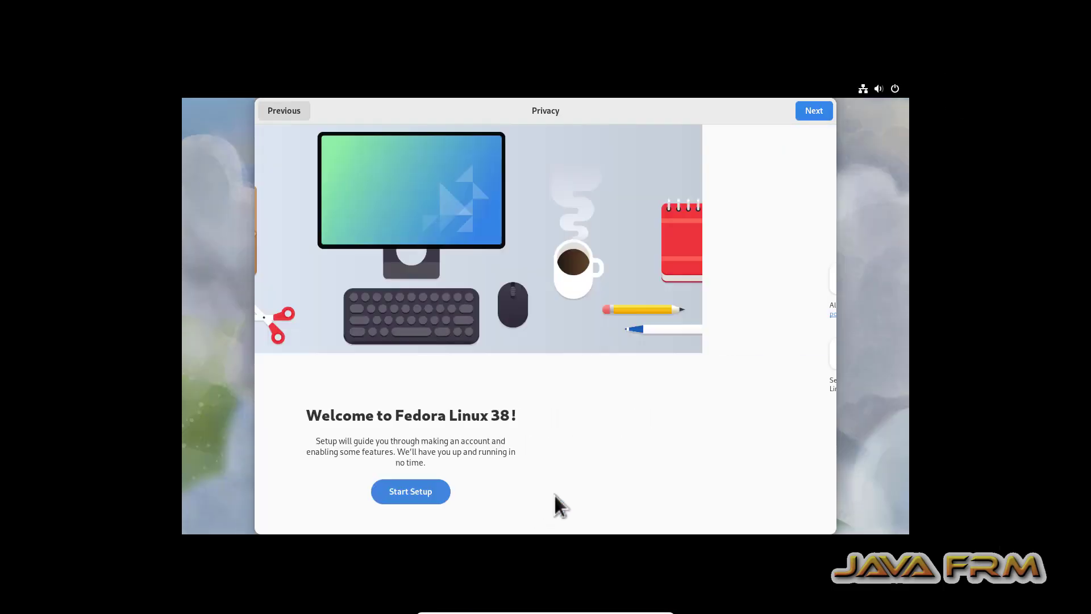
# Step: Turn off Location Services and Automatic Problem Reporting in the privacy settings and continue
pyautogui.click(683, 280)
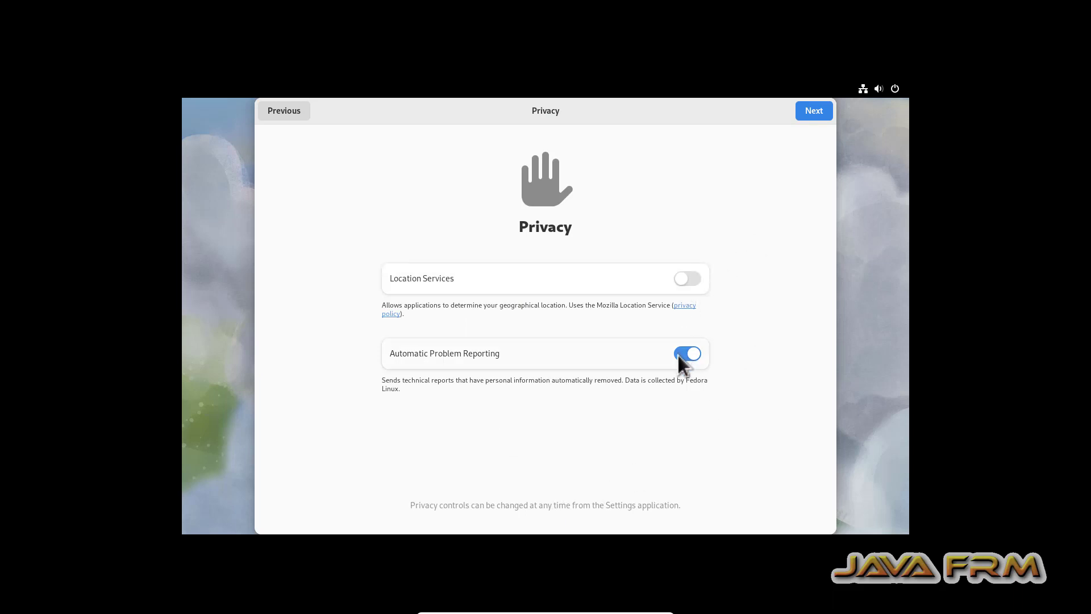
pyautogui.click(679, 356)
pyautogui.click(813, 110)
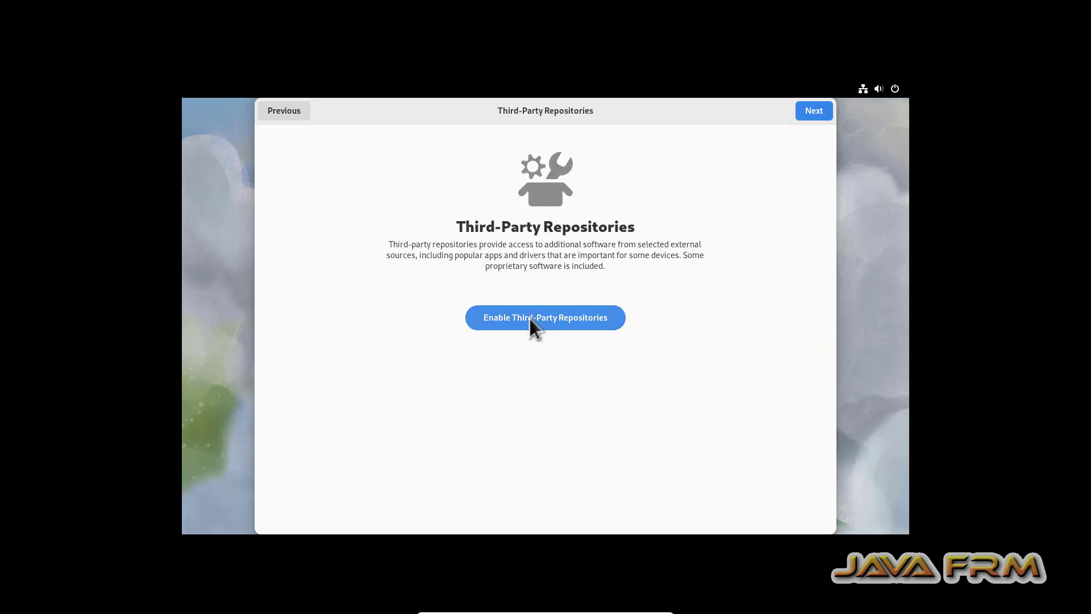
# Step: Enable third-party repositories and skip connecting online accounts
pyautogui.click(555, 318)
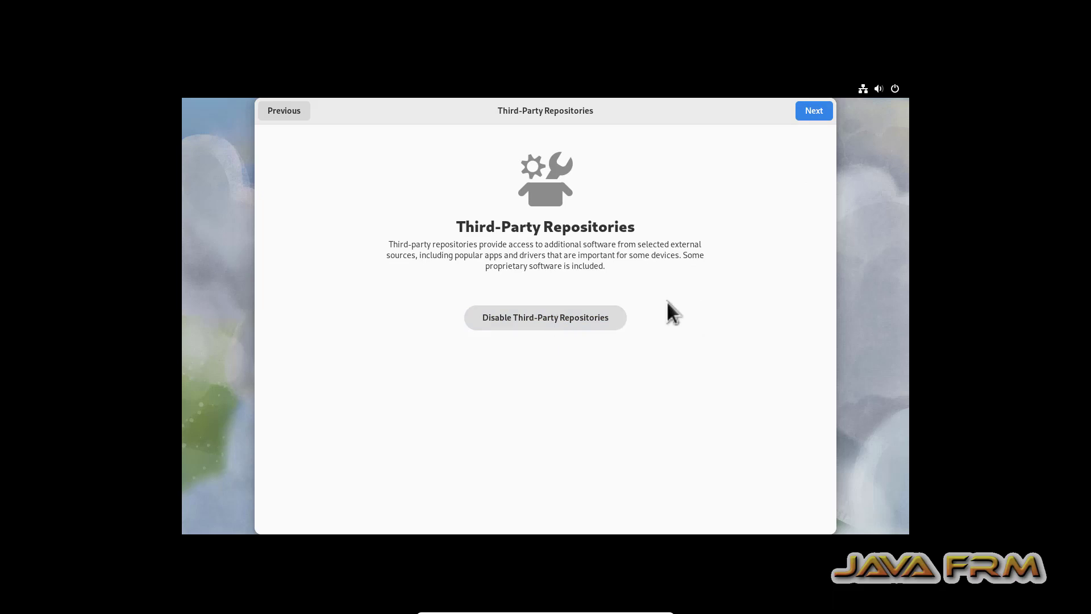
pyautogui.click(820, 113)
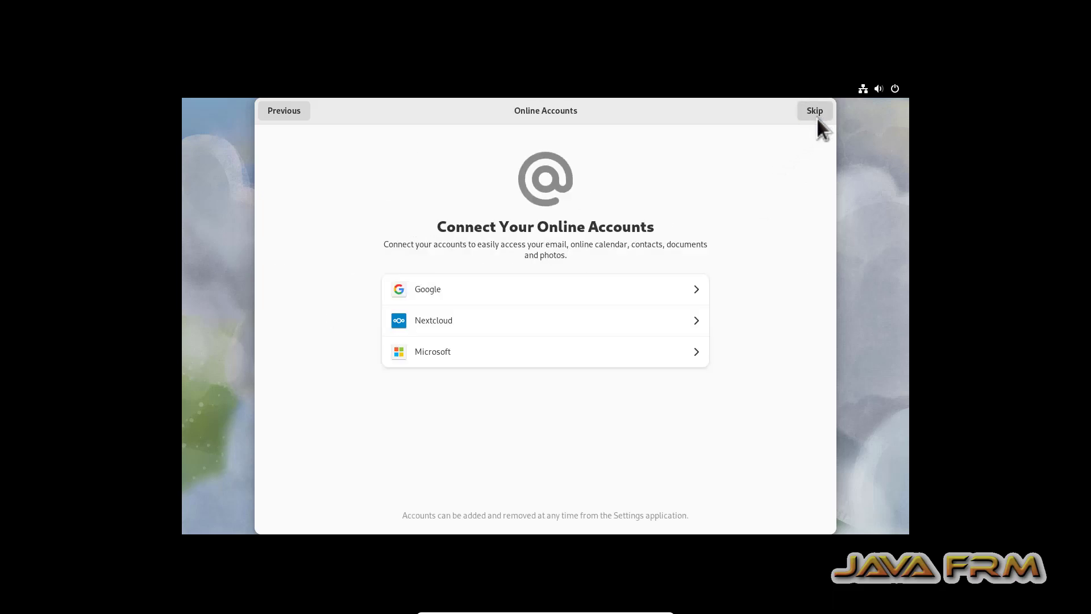
pyautogui.click(816, 109)
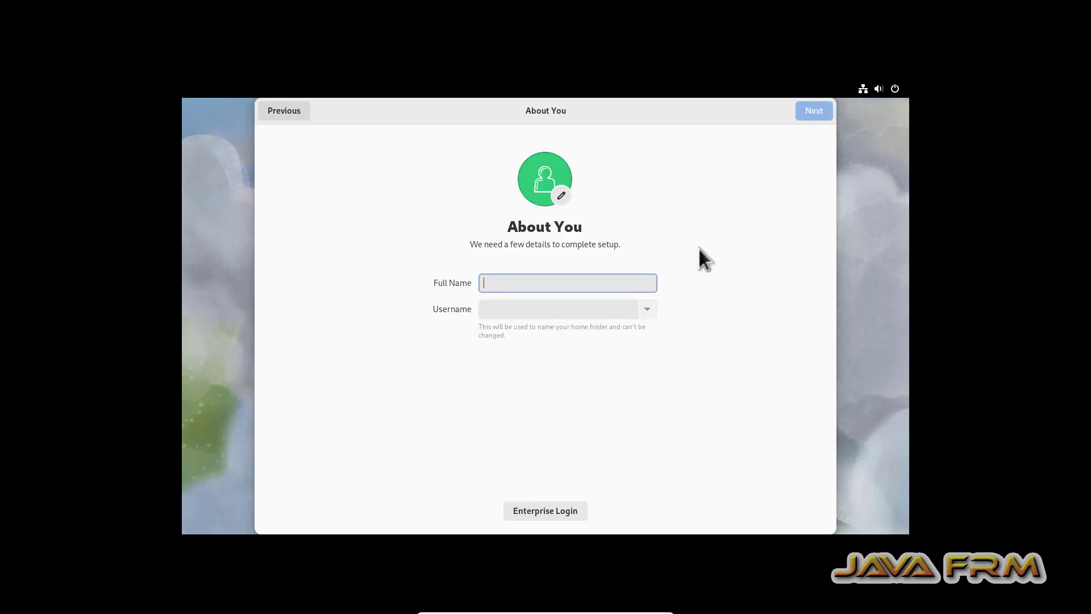
# Step: Create the user account by entering the full name and the account password with its confirmation, and complete the initial setup
pyautogui.write('ramanathan')
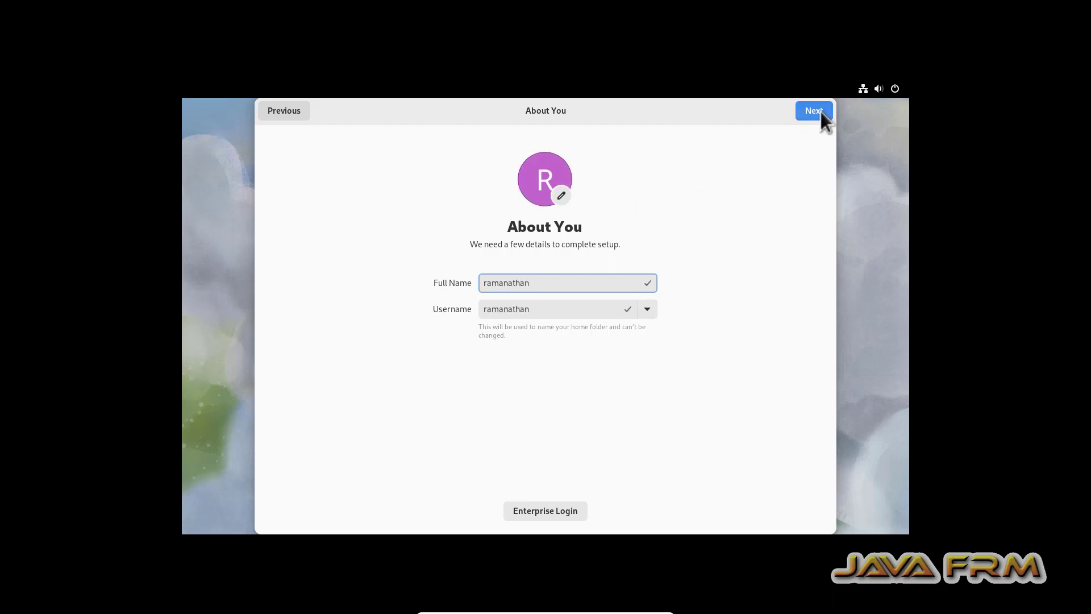
pyautogui.click(820, 111)
pyautogui.write('••')
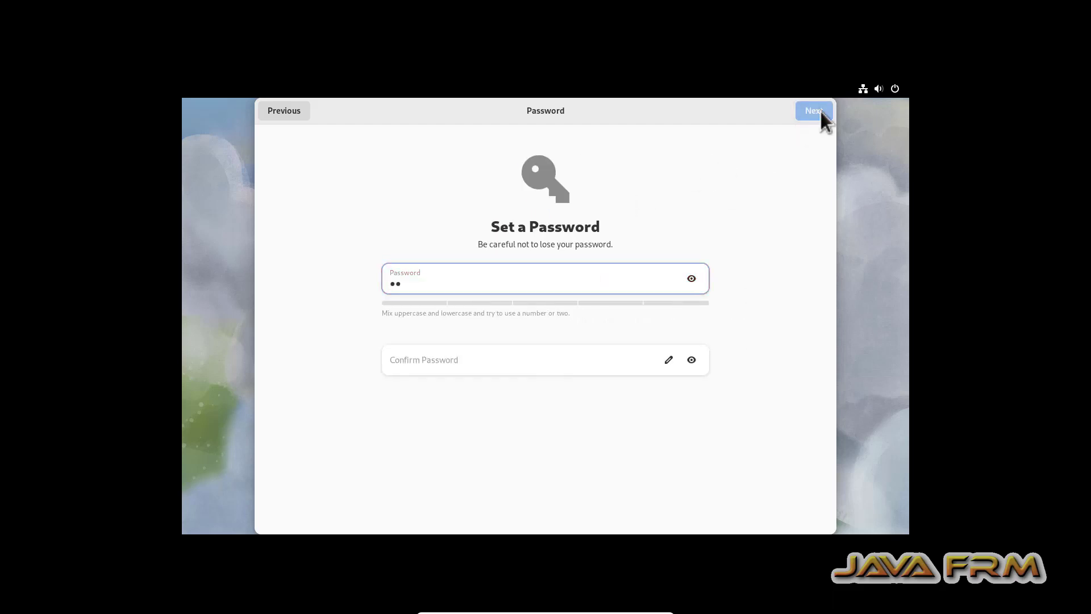
pyautogui.write('••••••••')
pyautogui.press('Tab')
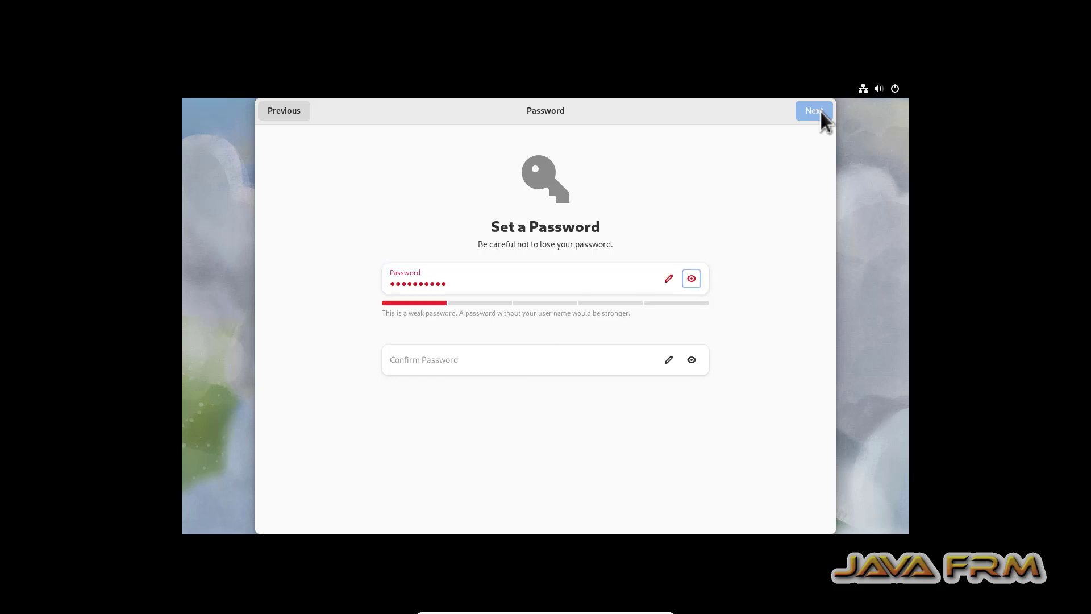
pyautogui.click(419, 361)
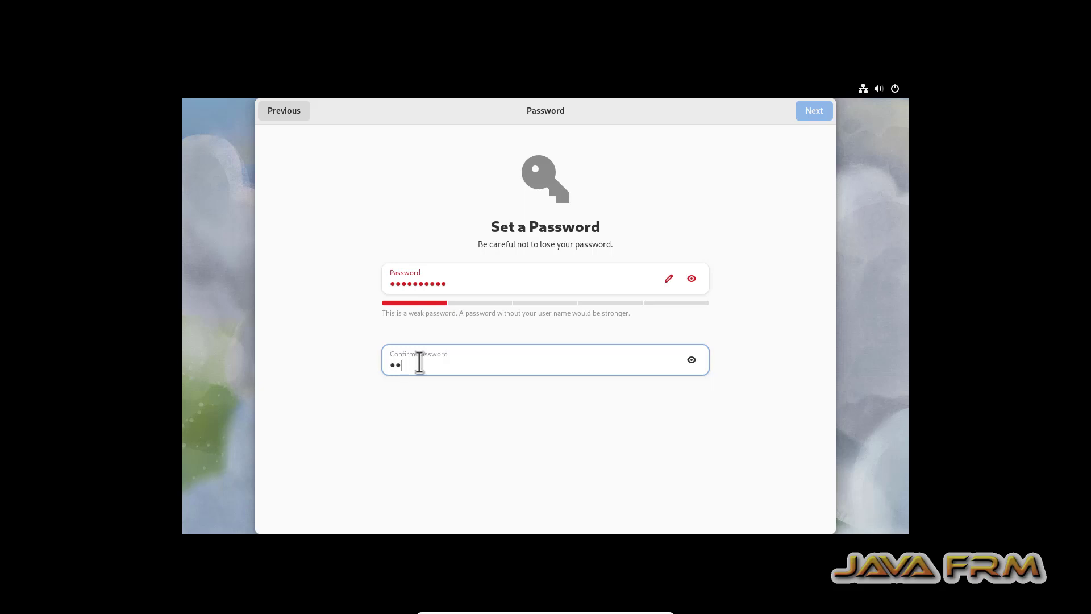
pyautogui.press('BackSpace')
pyautogui.press('BackSpace')
pyautogui.press('BackSpace')
pyautogui.press('BackSpace')
pyautogui.press('BackSpace')
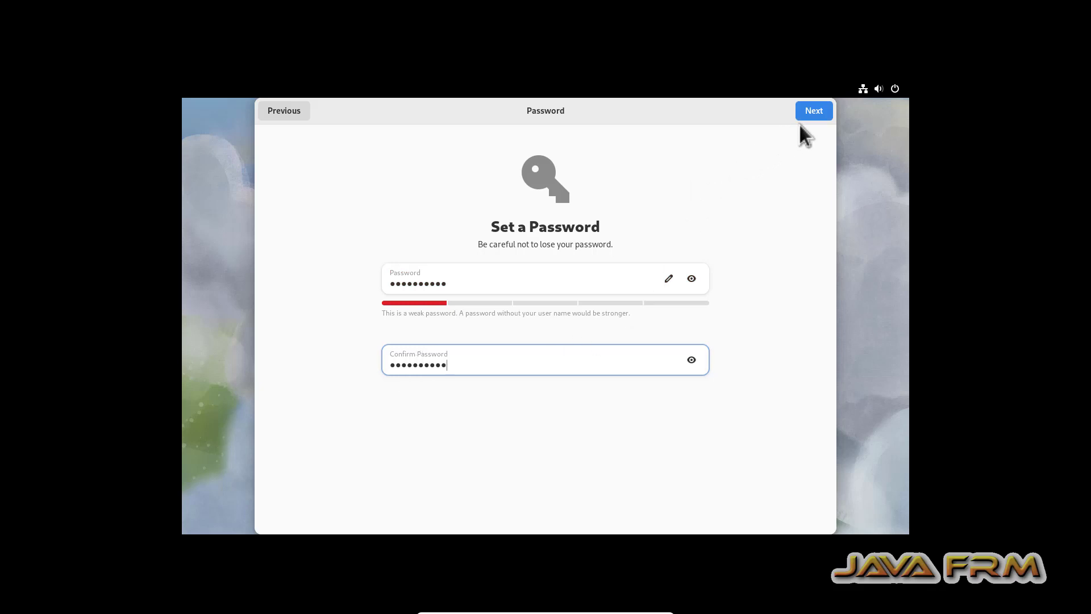
pyautogui.click(814, 111)
pyautogui.click(536, 405)
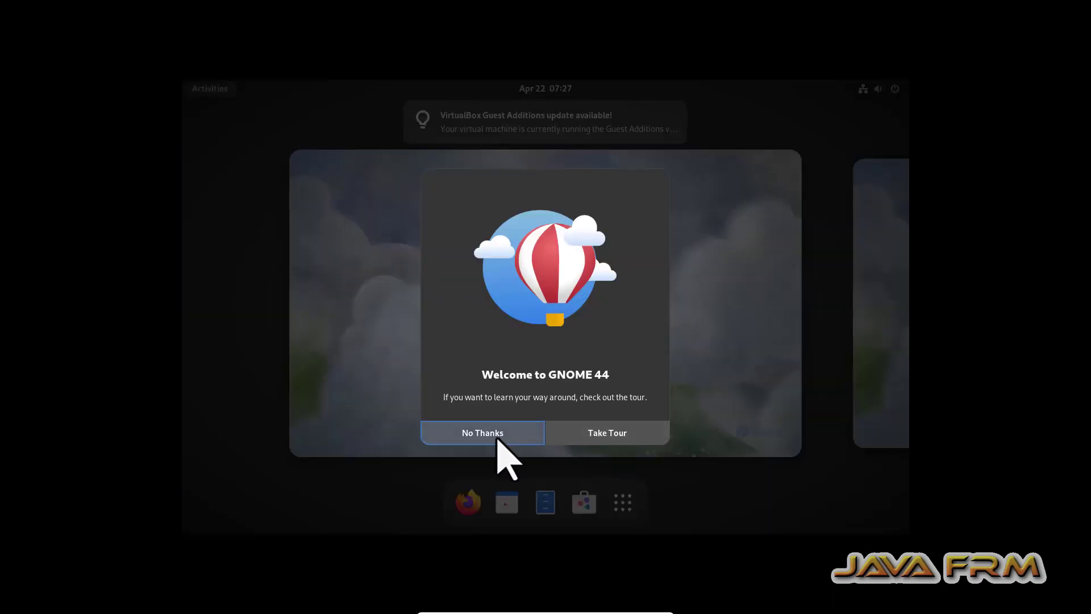
# Step: Decline the GNOME tour, show all applications, and read and dismiss the VirtualBox Guest Additions update notification
pyautogui.click(498, 439)
pyautogui.click(622, 502)
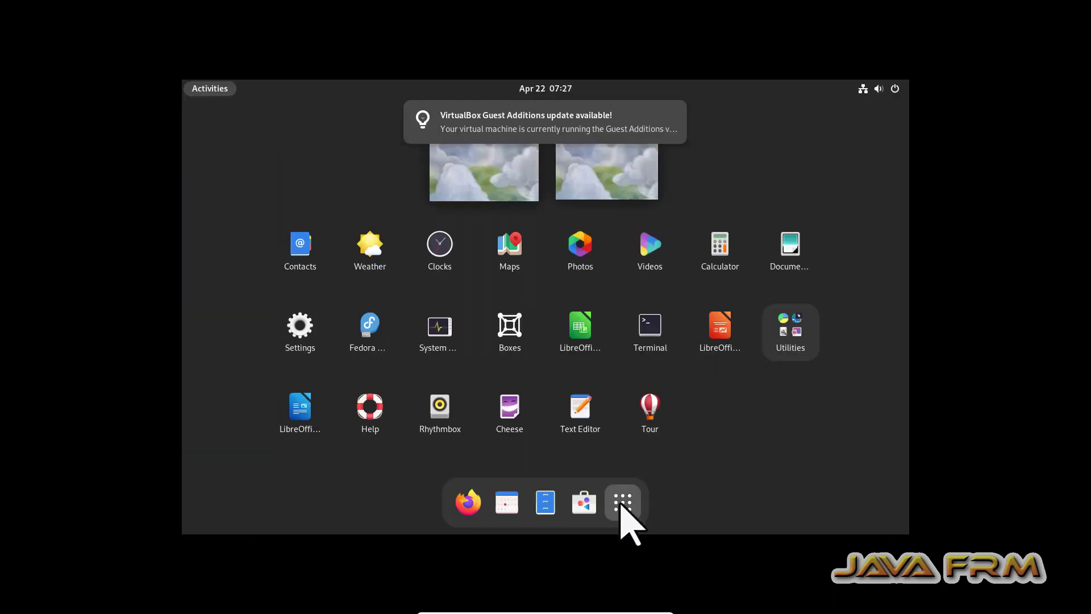
pyautogui.moveTo(685, 116)
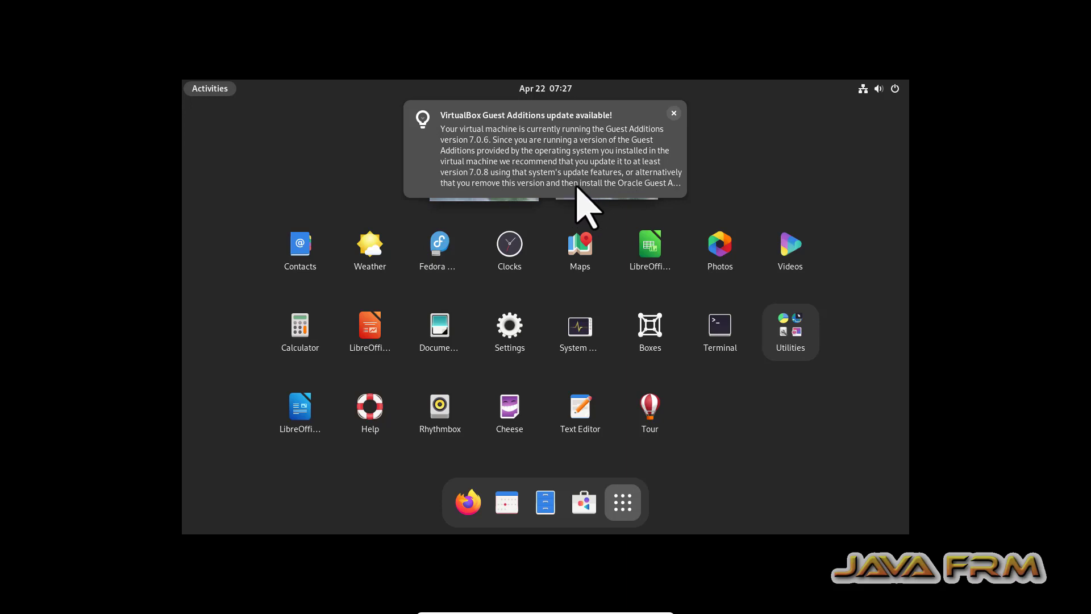
pyautogui.click(516, 128)
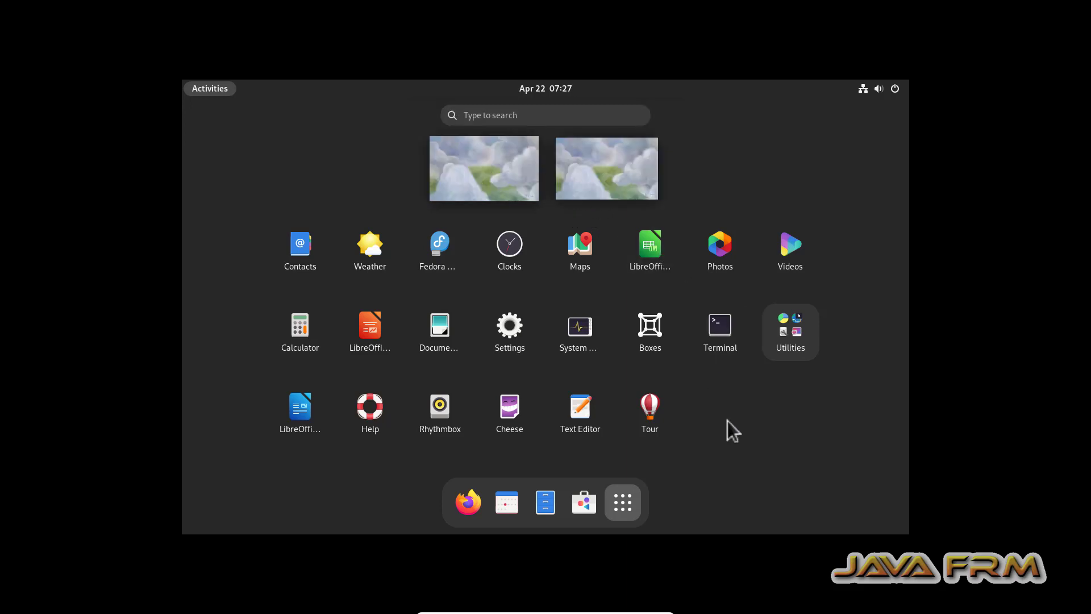
# Step: Search the system for "disp" and open the Displays settings
pyautogui.click(475, 115)
pyautogui.write('d')
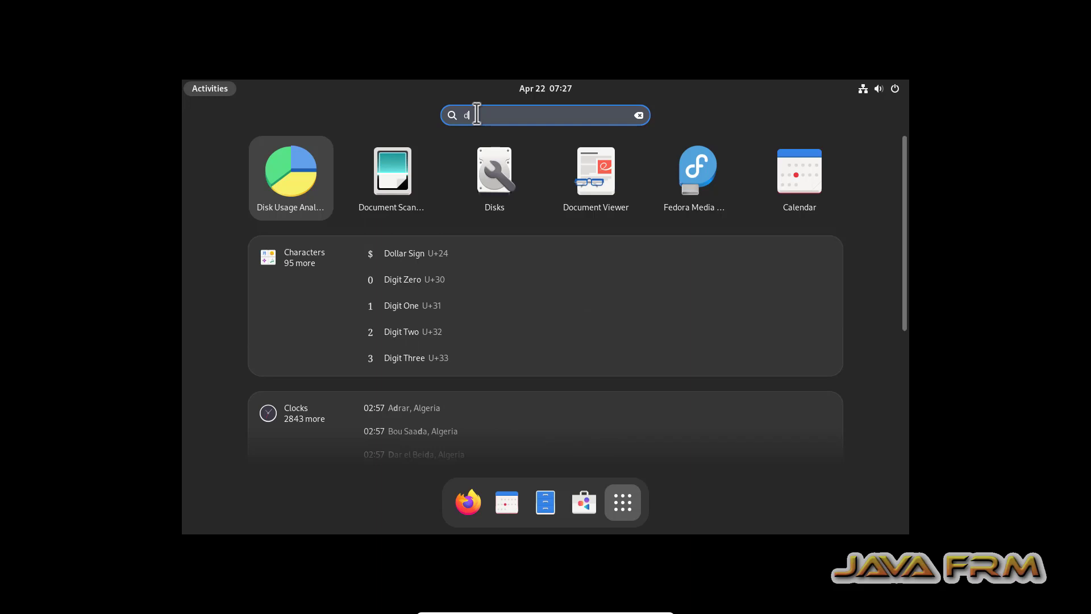
pyautogui.write('is')
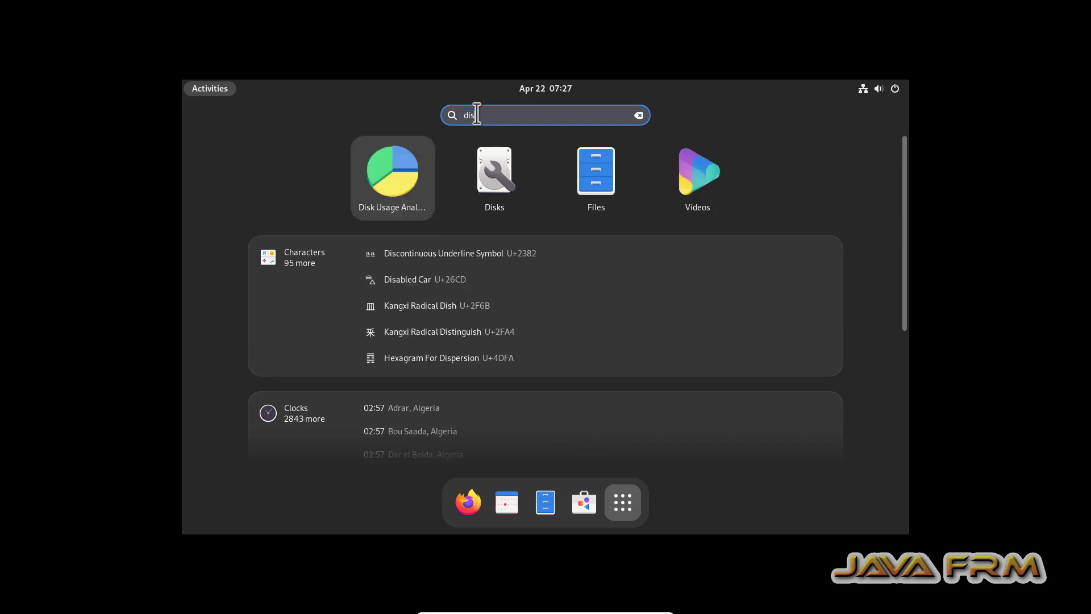
pyautogui.write('p')
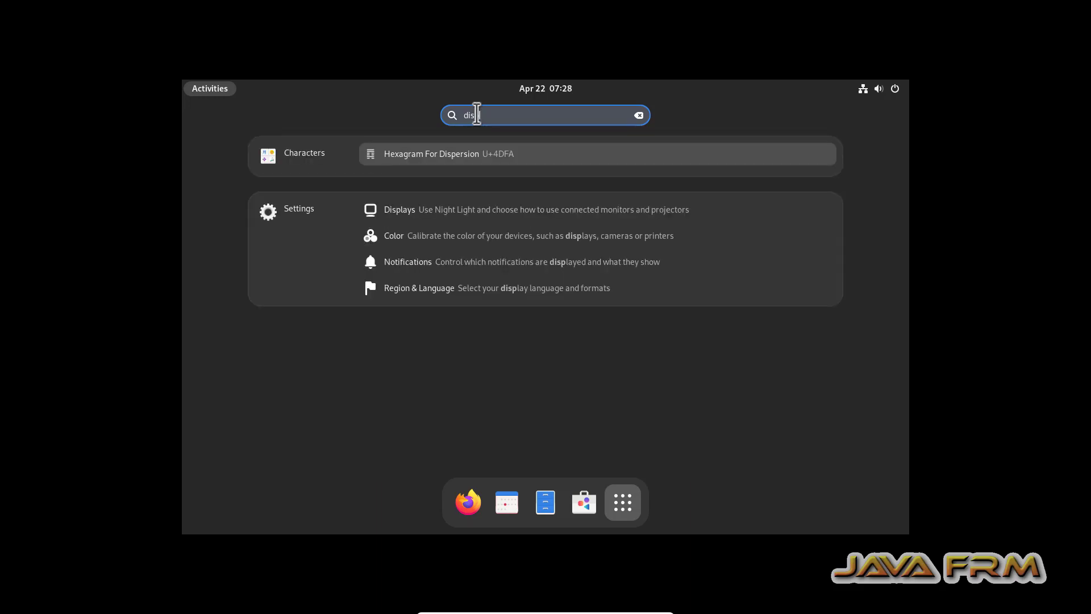
pyautogui.click(468, 209)
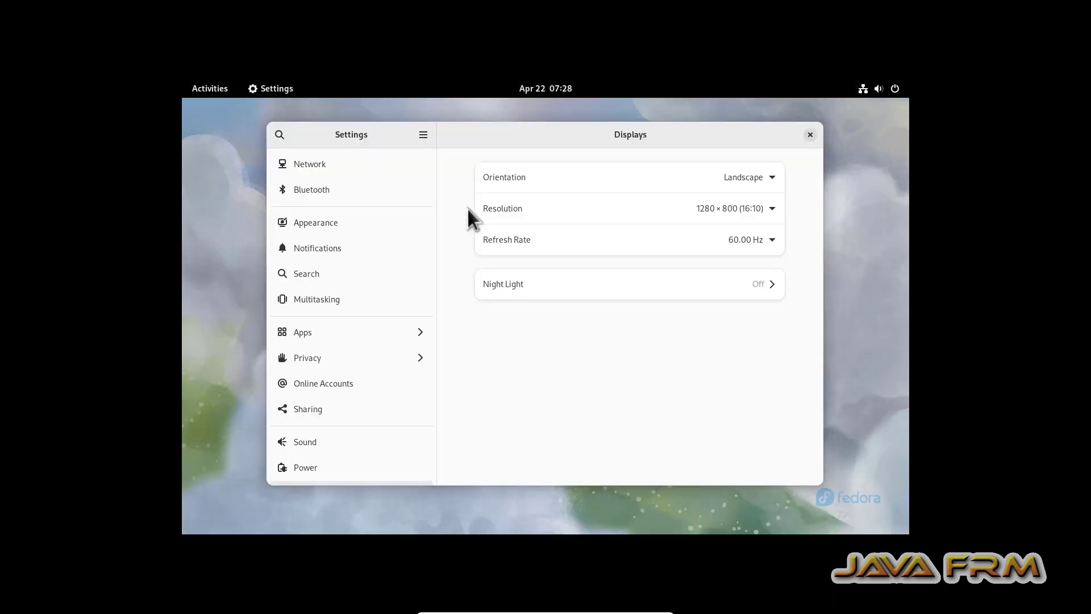
# Step: Set the display resolution to 1920 × 1080 (16:9), keep the changes and close the settings
pyautogui.click(768, 208)
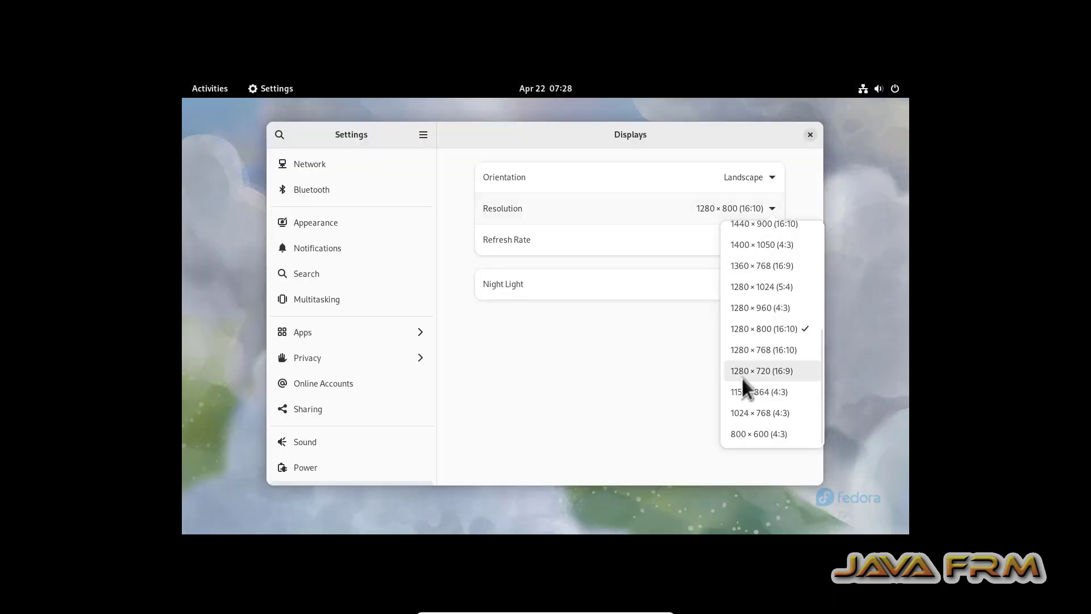
pyautogui.scroll(3, 763, 384)
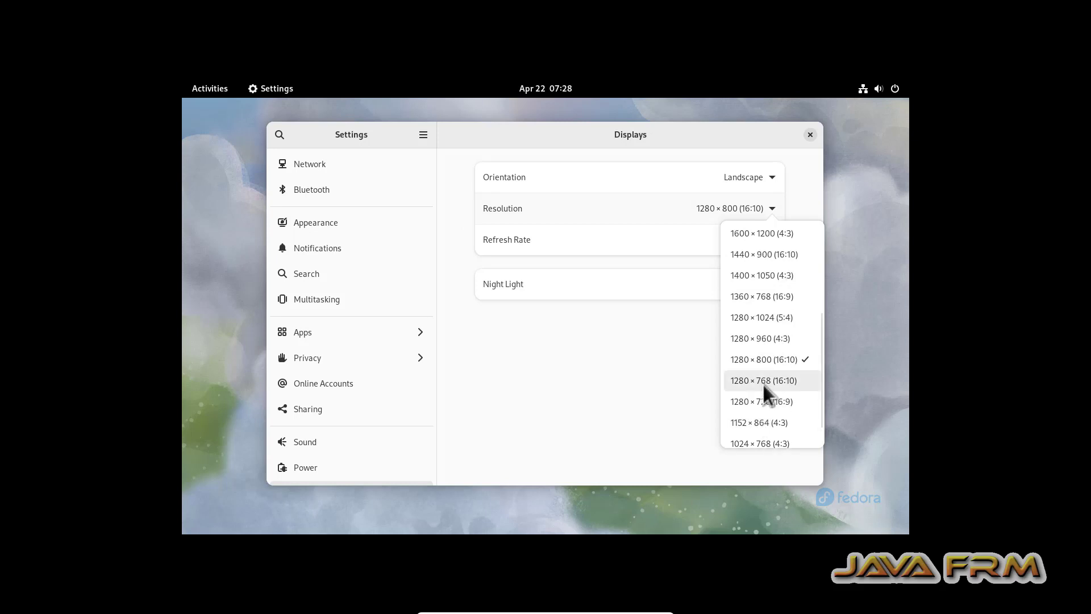
pyautogui.scroll(2, 762, 383)
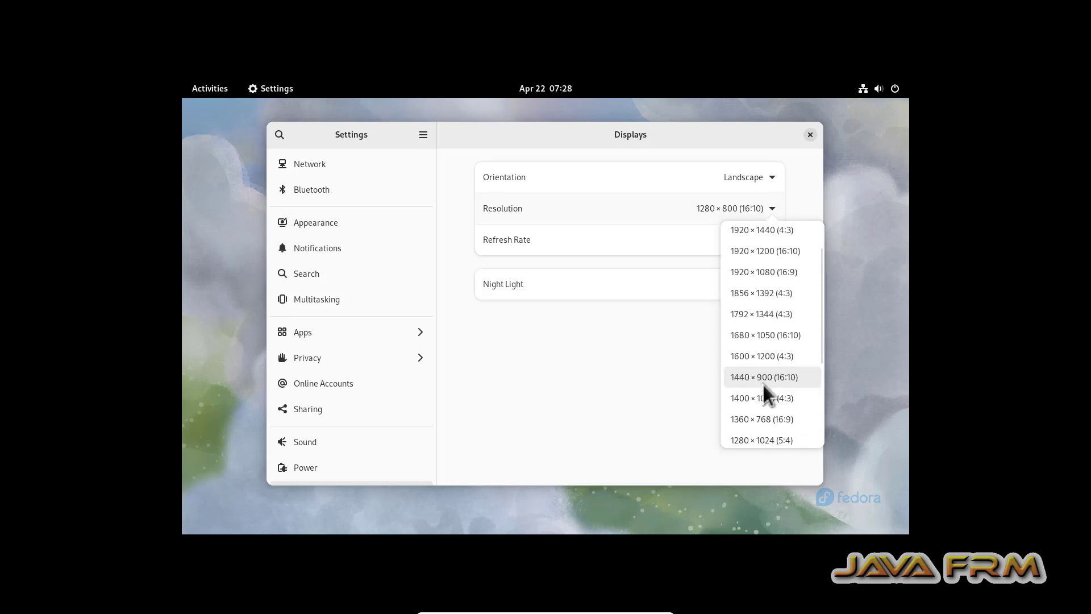
pyautogui.click(772, 273)
pyautogui.click(795, 140)
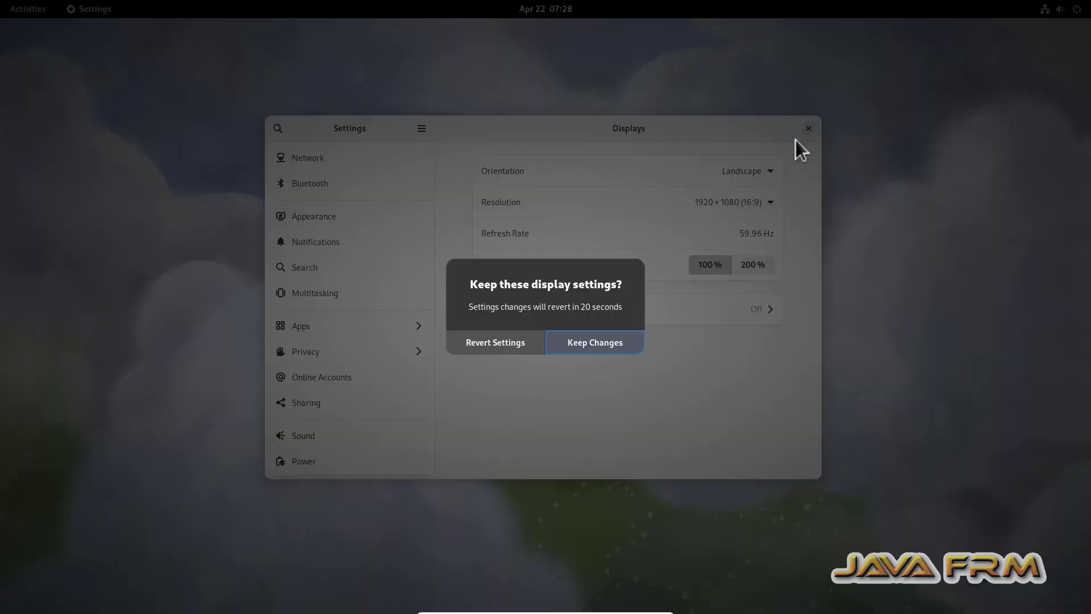
pyautogui.click(588, 344)
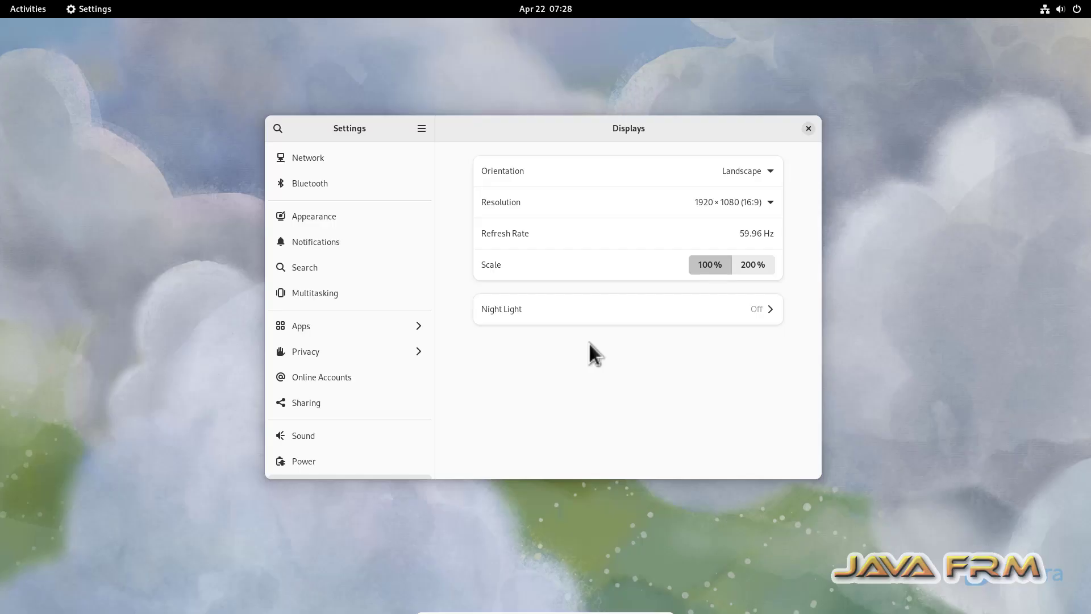
pyautogui.click(808, 131)
# Step: Open Terminal from the applications overview and maximize its window
pyautogui.click(25, 10)
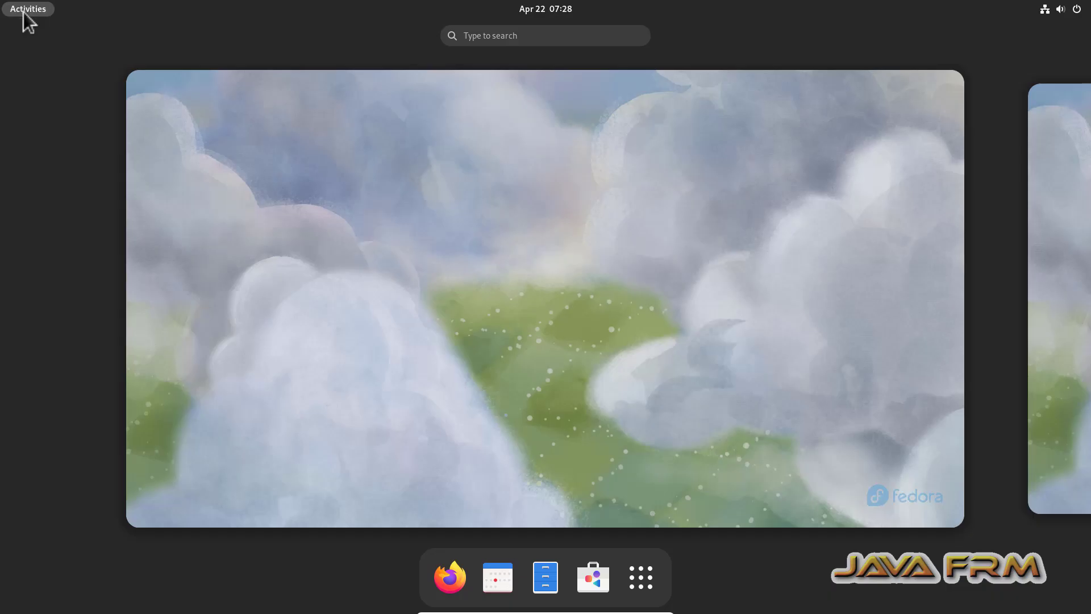
pyautogui.click(641, 577)
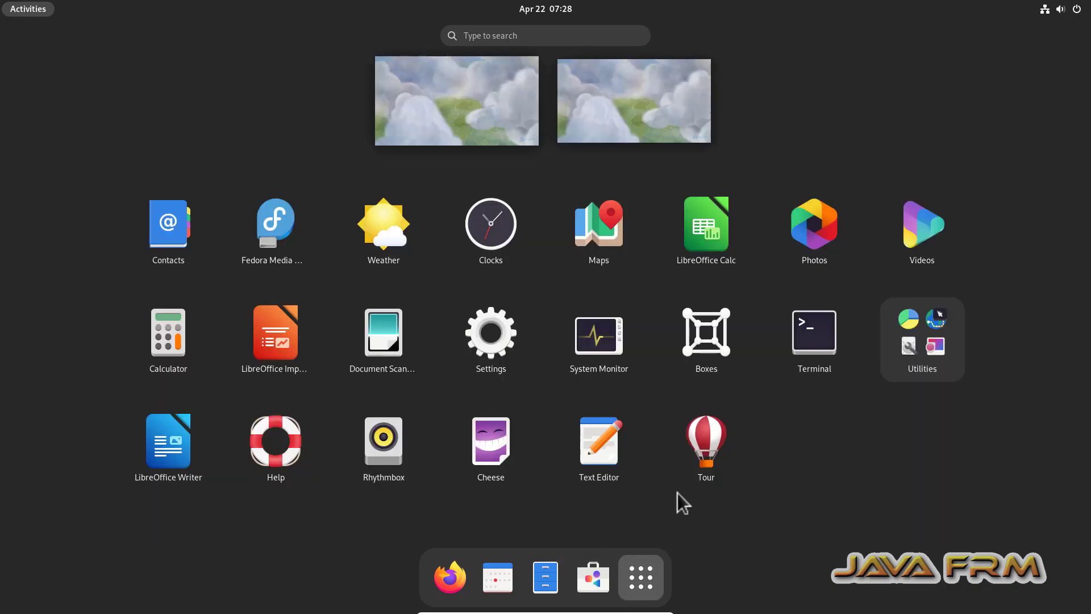
pyautogui.click(811, 335)
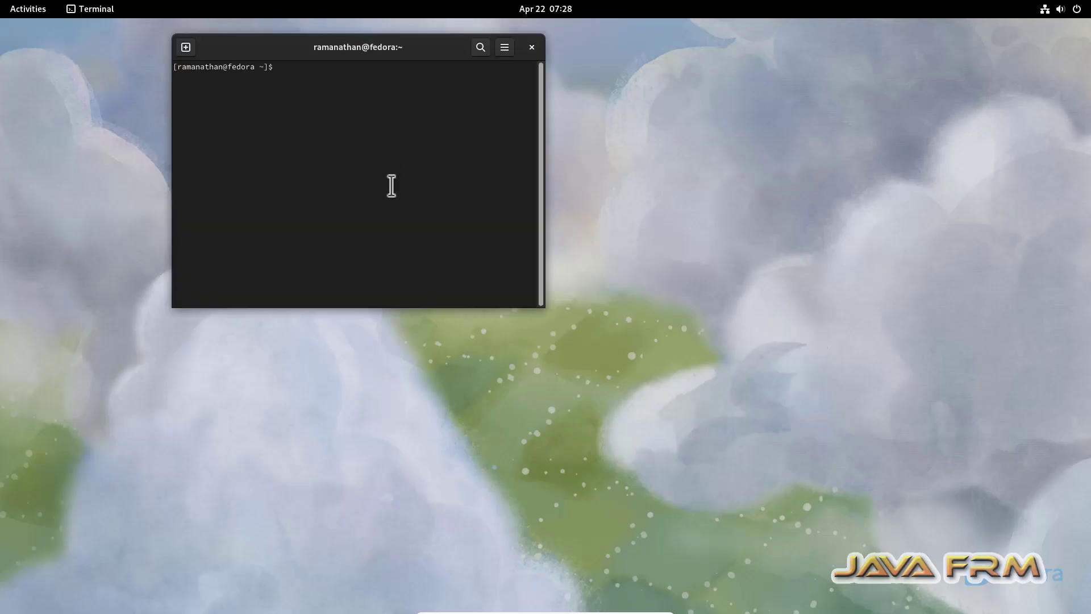
pyautogui.press('super+Up')
# Step: Check which VirtualBox package is installed by running "rpm -qa |grep virtual" and highlight the result line
pyautogui.write('rpm -qa |grep virtual')
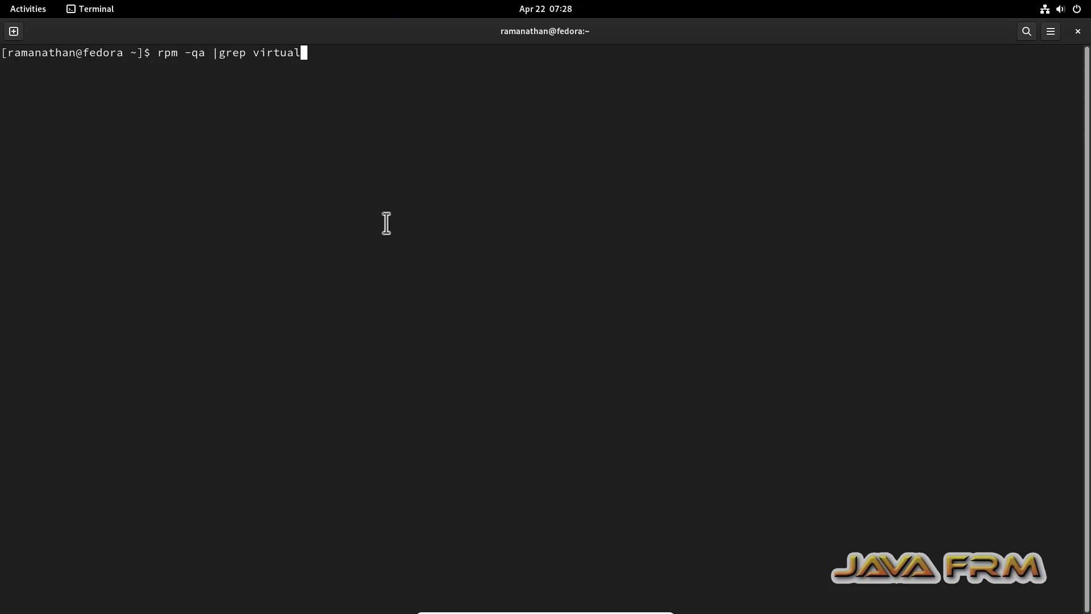
pyautogui.press('Return')
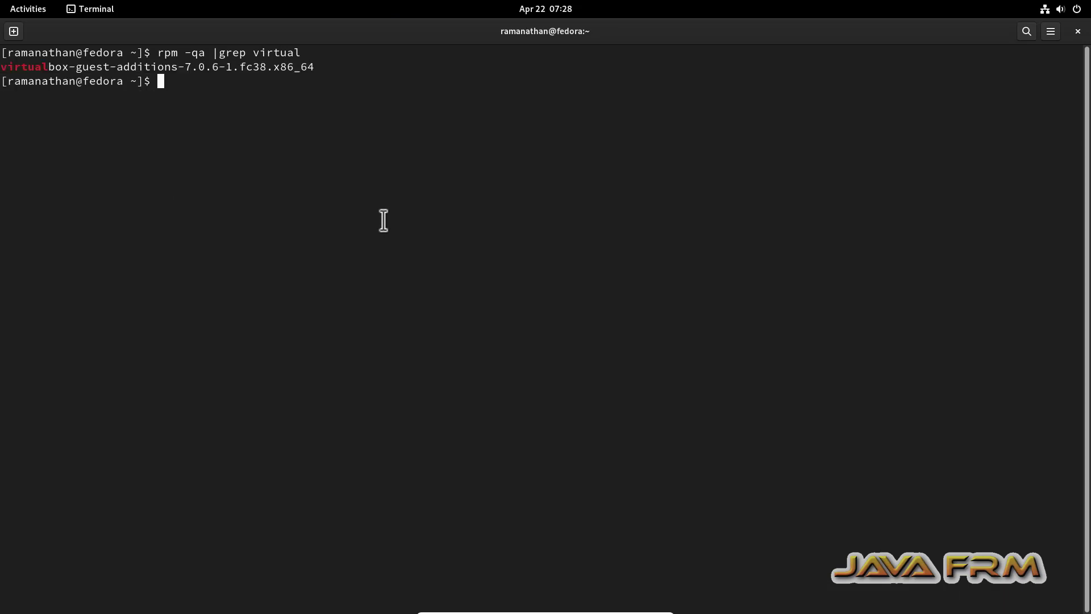
pyautogui.moveTo(3, 68); pyautogui.dragTo(321, 69)
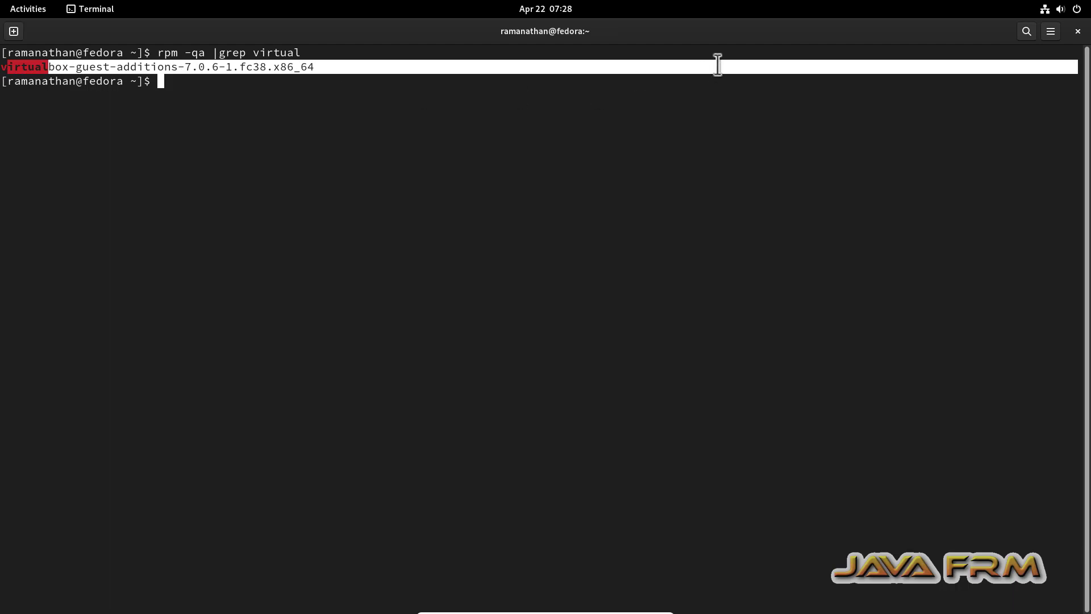
# Step: Try to view the shared folder sf_OracleDatabase23c in Files, then close the file manager
pyautogui.click(25, 13)
pyautogui.click(506, 584)
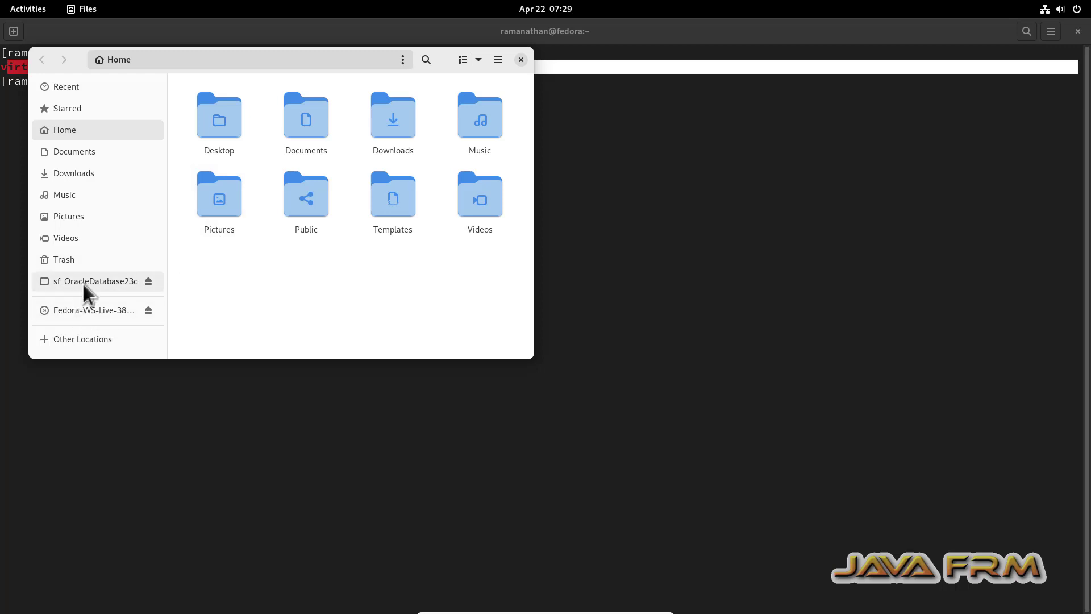
pyautogui.click(95, 281)
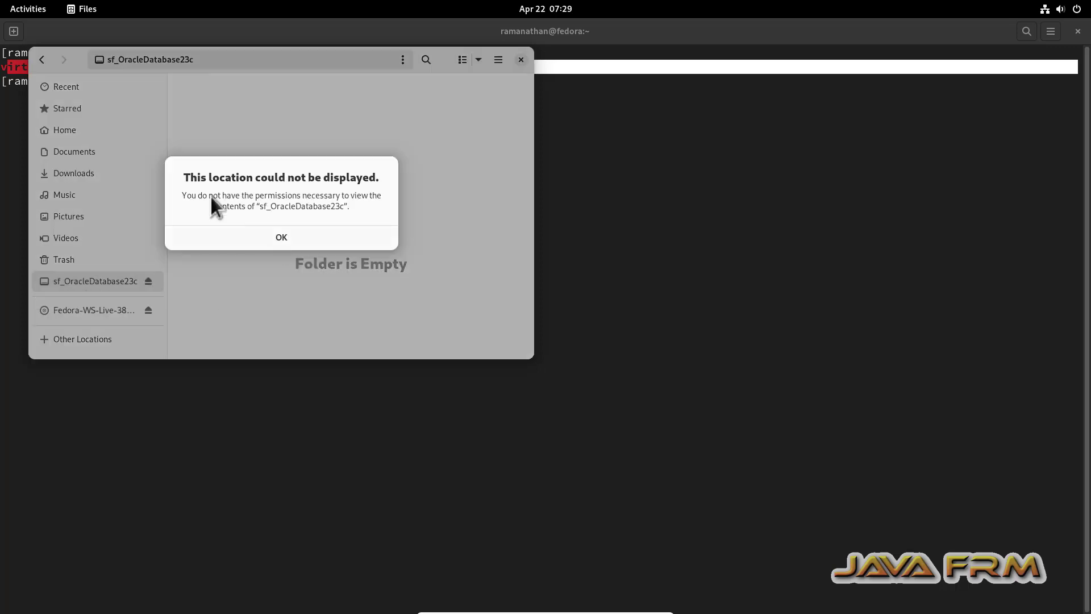
pyautogui.click(316, 237)
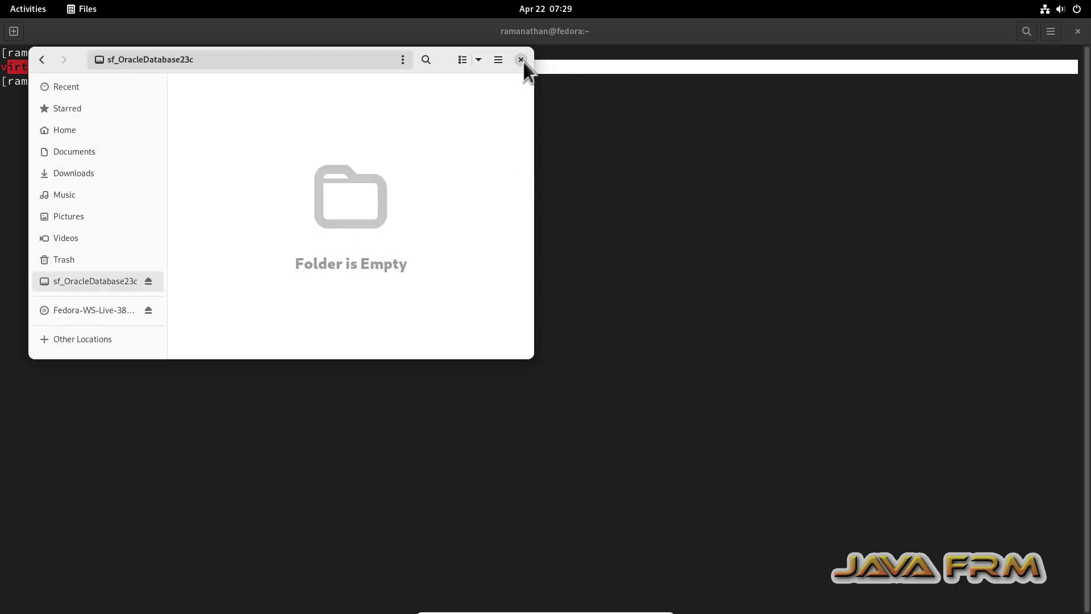
pyautogui.click(521, 60)
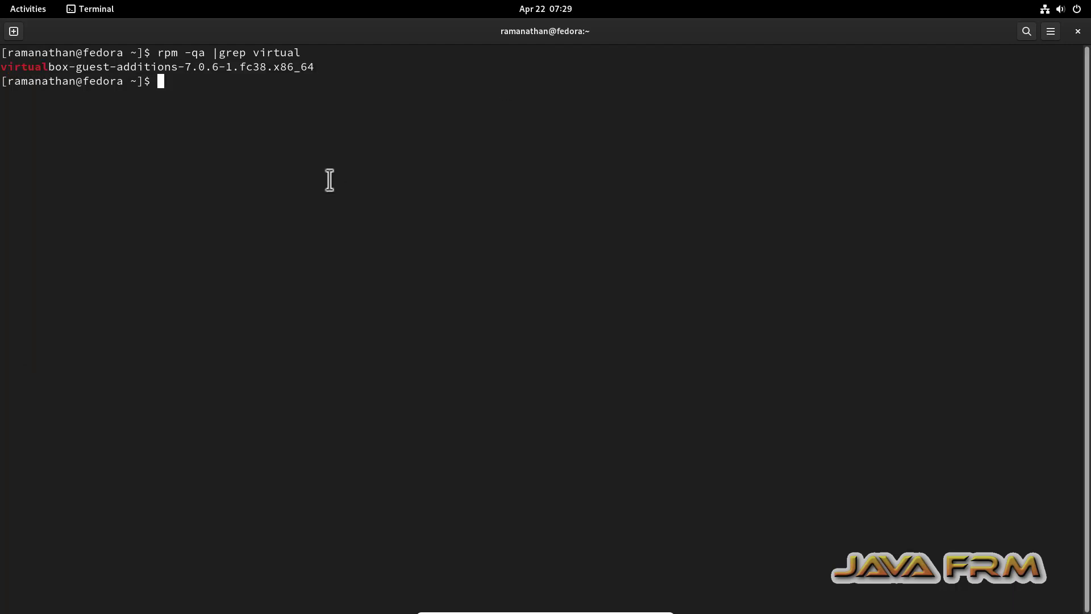
# Step: Try to change to the shared folder in the terminal with "cd /media/sf_OracleDatabase23c/"
pyautogui.write('cd /media/sf')
pyautogui.press('Tab')
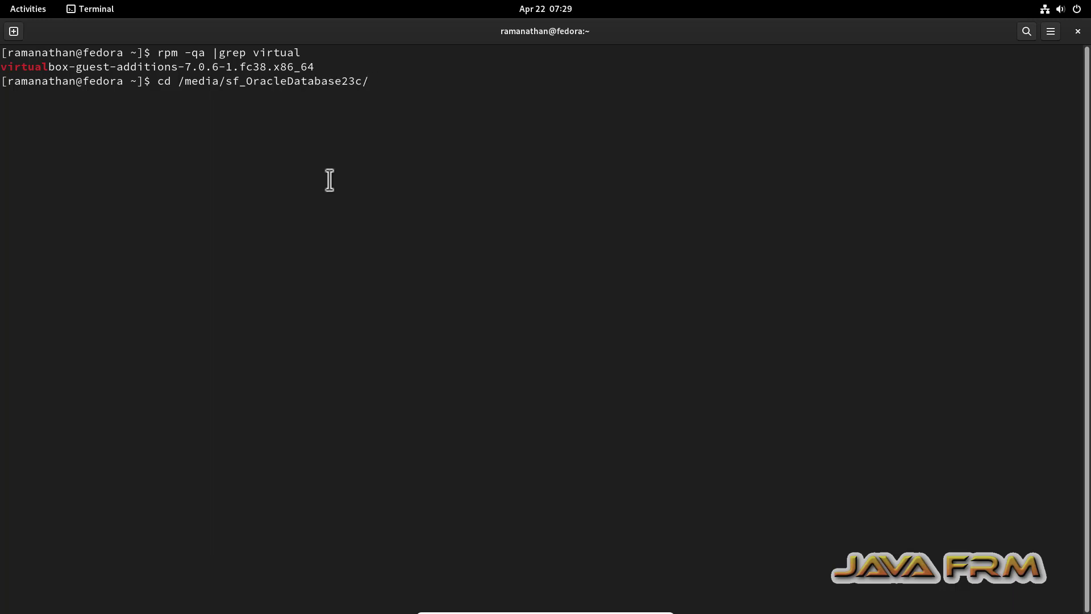
pyautogui.press('Return')
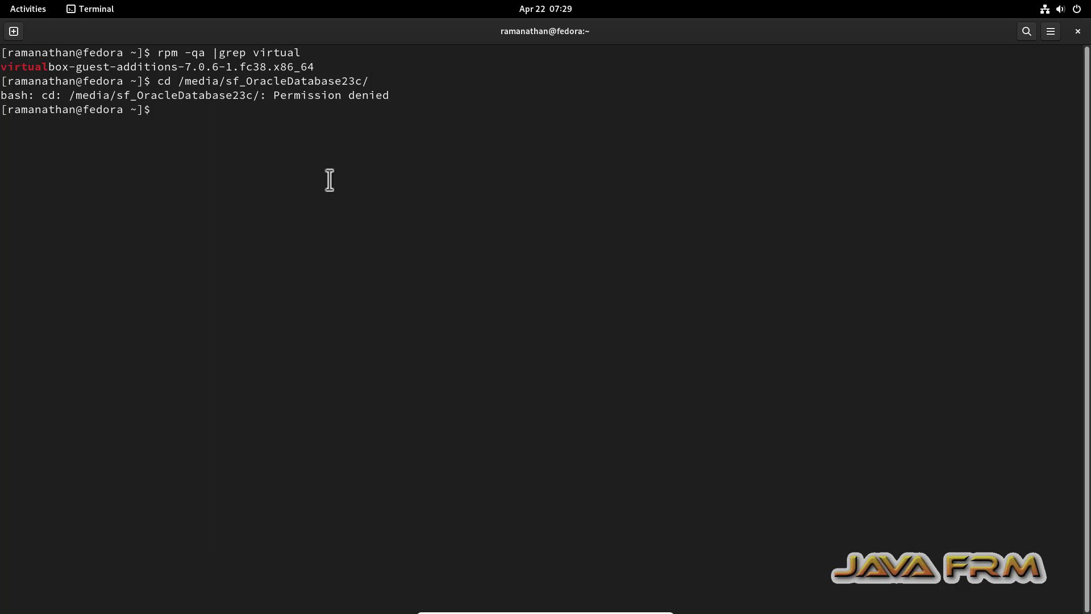
# Step: Switch to a root shell with "sudo su", entering the account password
pyautogui.write('sudo su')
pyautogui.press('Return')
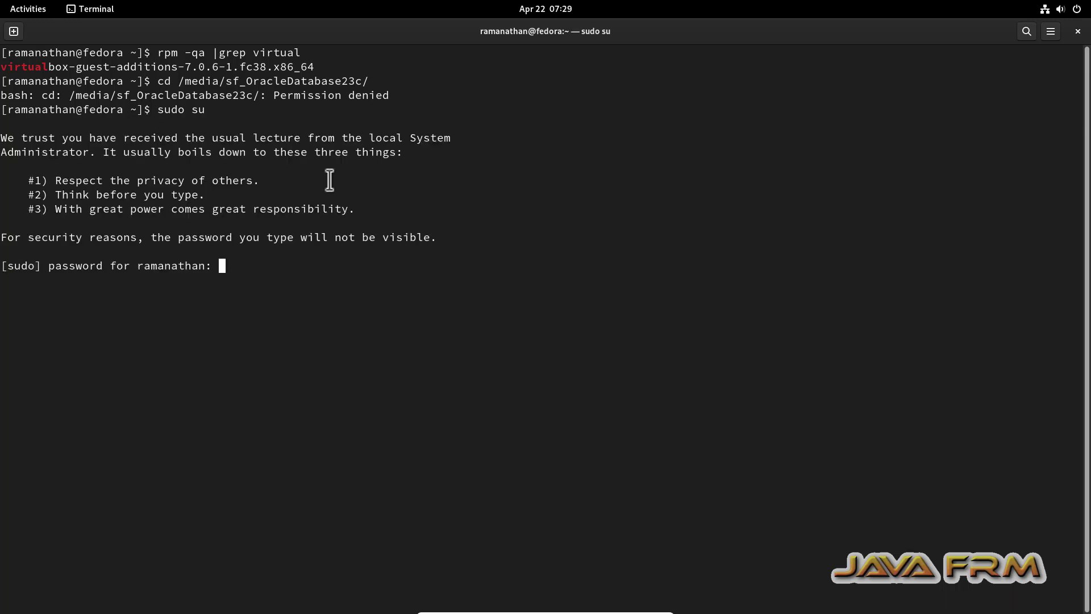
pyautogui.press('Return')
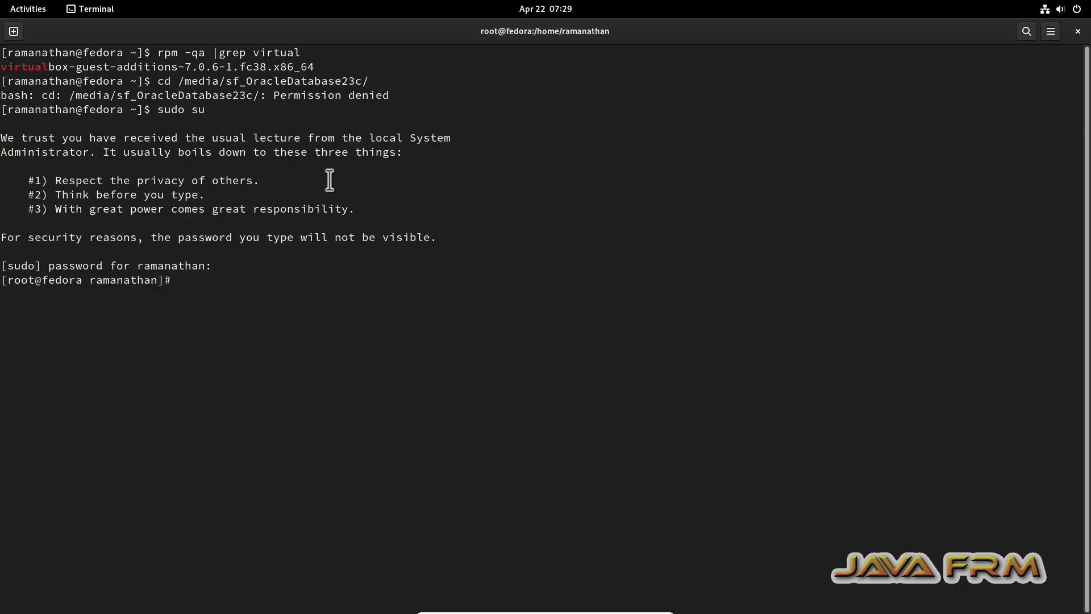
# Step: Change the working directory of the root shell with the cd command
pyautogui.write('cd')
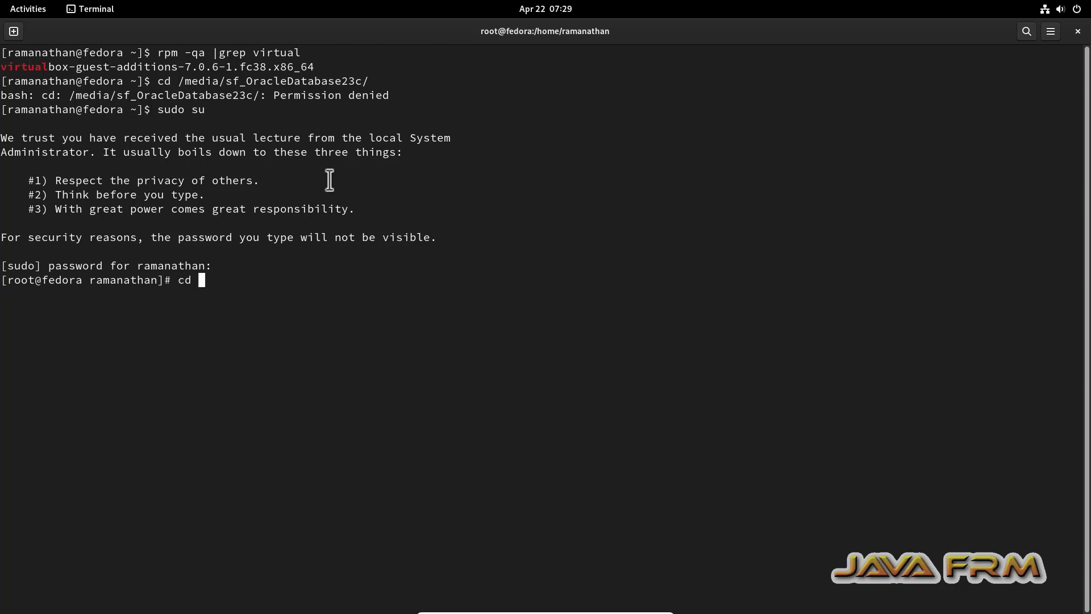